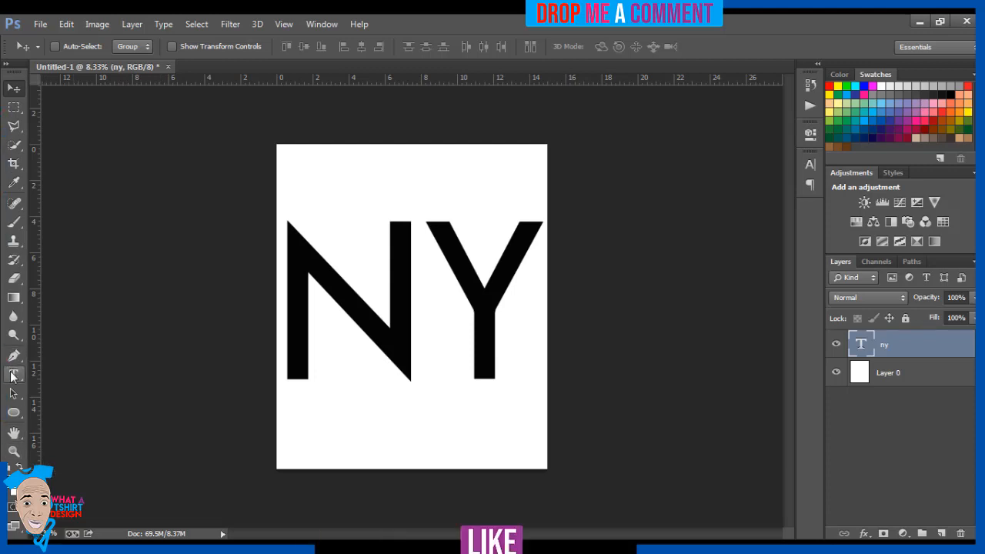
# Add the text NEW YORK as a new text layer near the top of the canvas, above the NY lettering
pyautogui.click(13, 376)
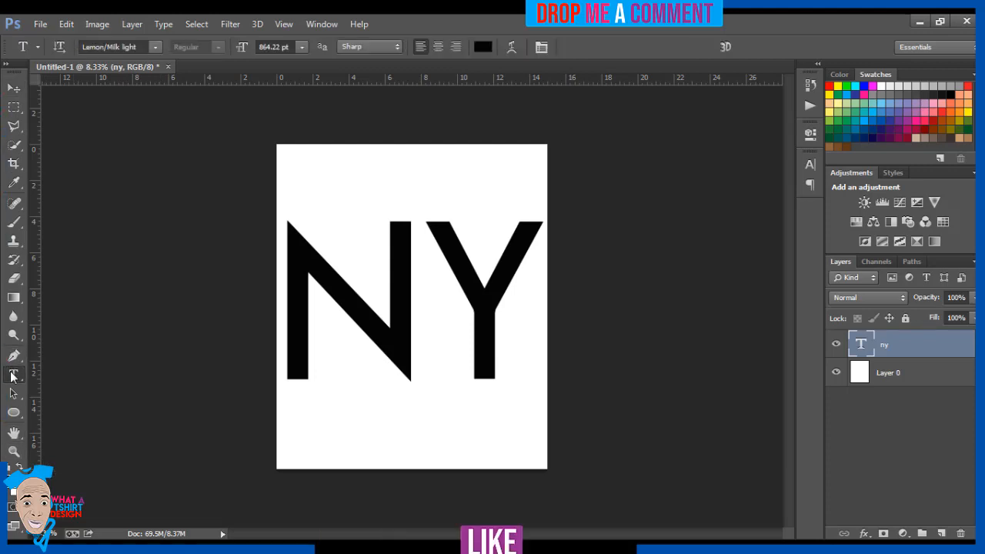
pyautogui.click(314, 430)
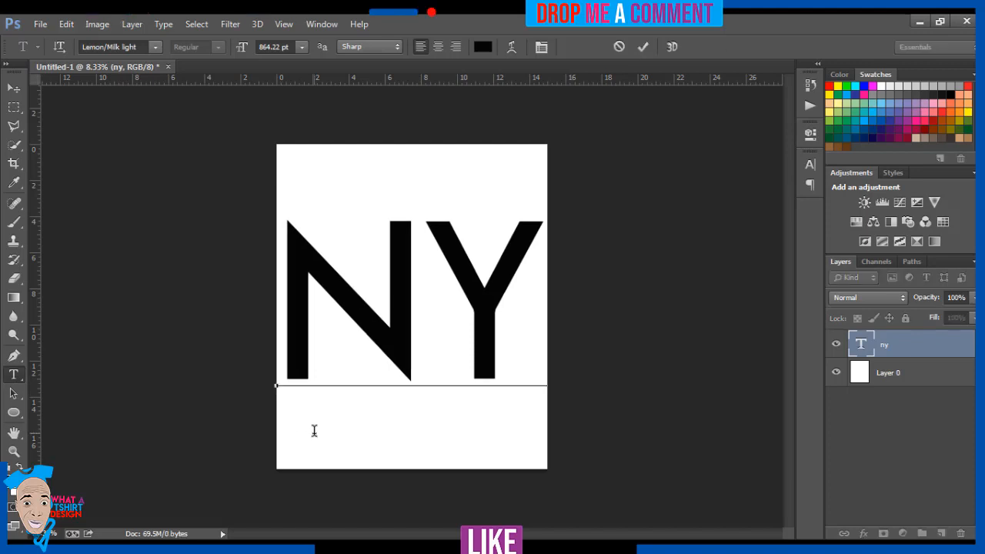
pyautogui.click(13, 375)
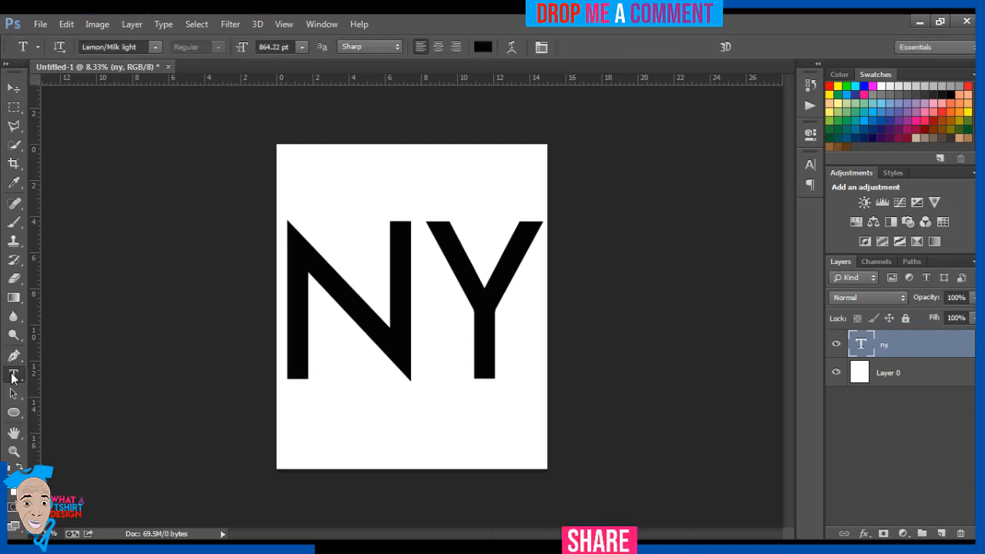
pyautogui.click(415, 158)
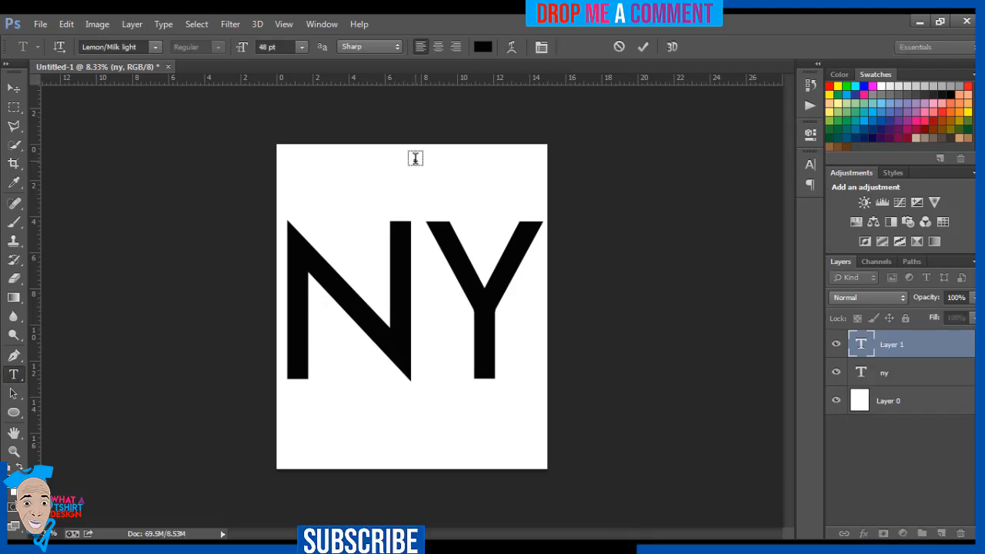
pyautogui.write('NEW YORK')
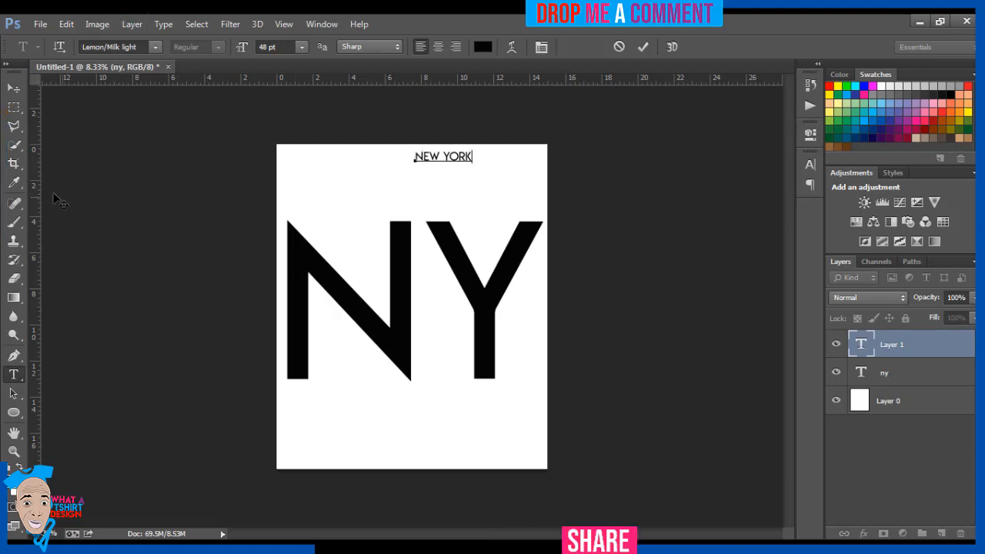
pyautogui.click(17, 95)
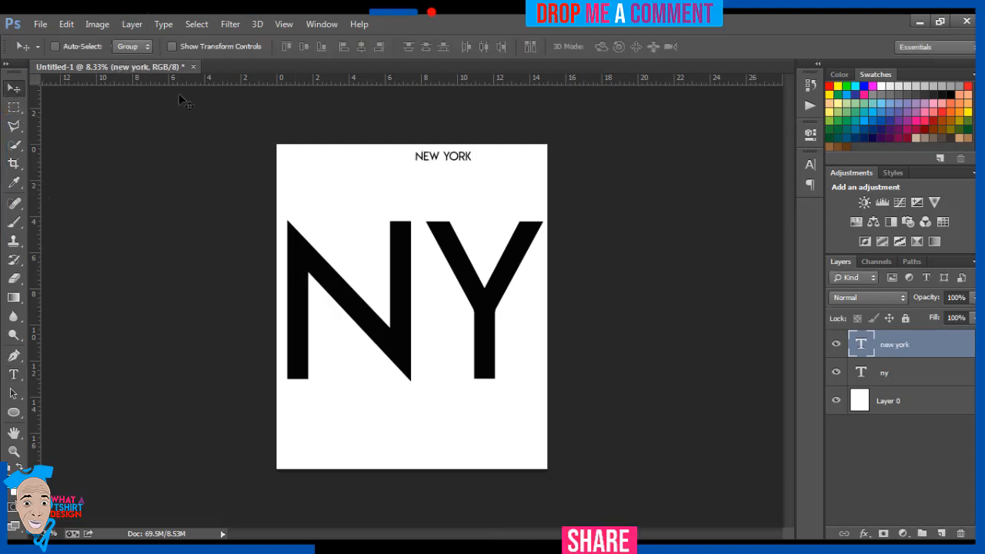
# Enlarge the NEW YORK text to about 302% and place it across the middle of the NY lettering
pyautogui.moveTo(424, 157); pyautogui.dragTo(401, 183)
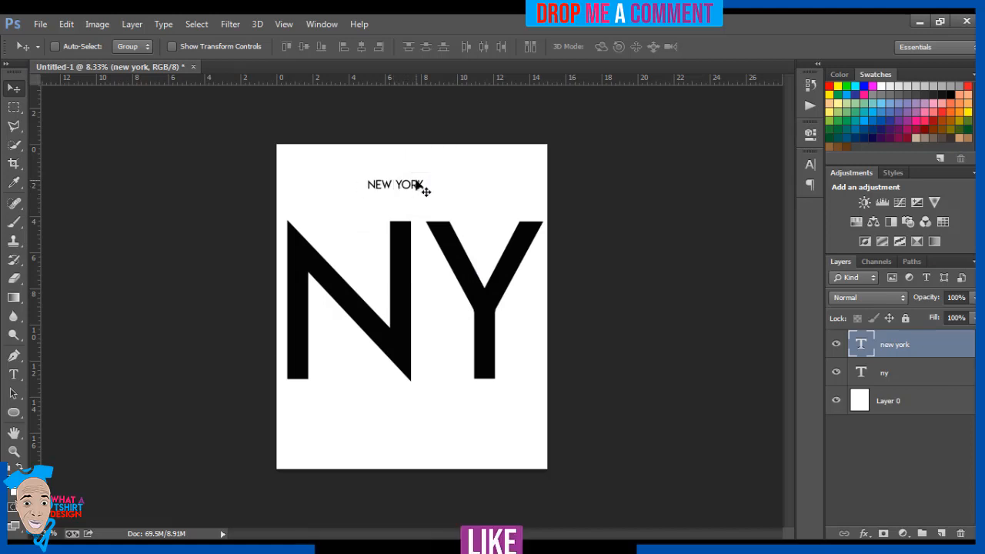
pyautogui.hotkey('ctrl', 't')
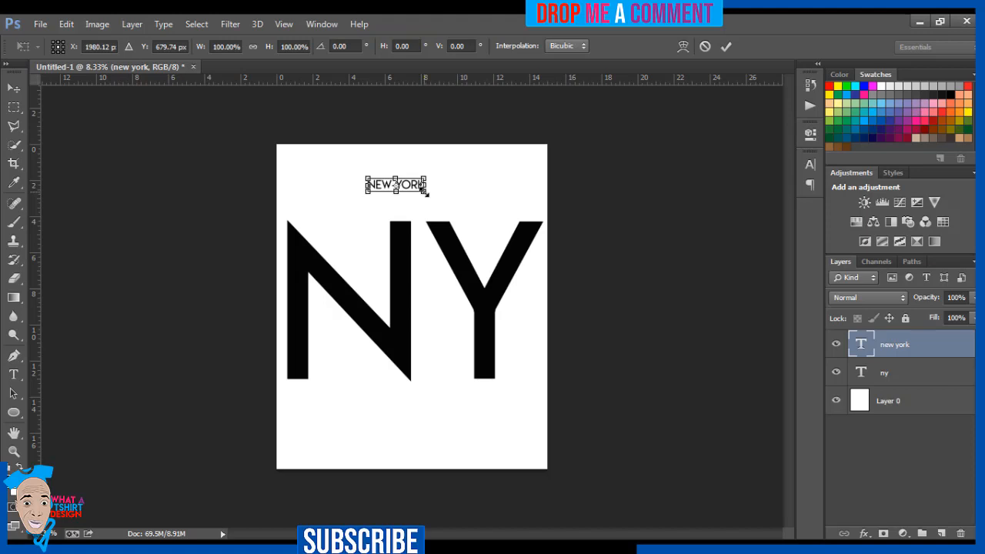
pyautogui.moveTo(425, 193); pyautogui.dragTo(470, 246)
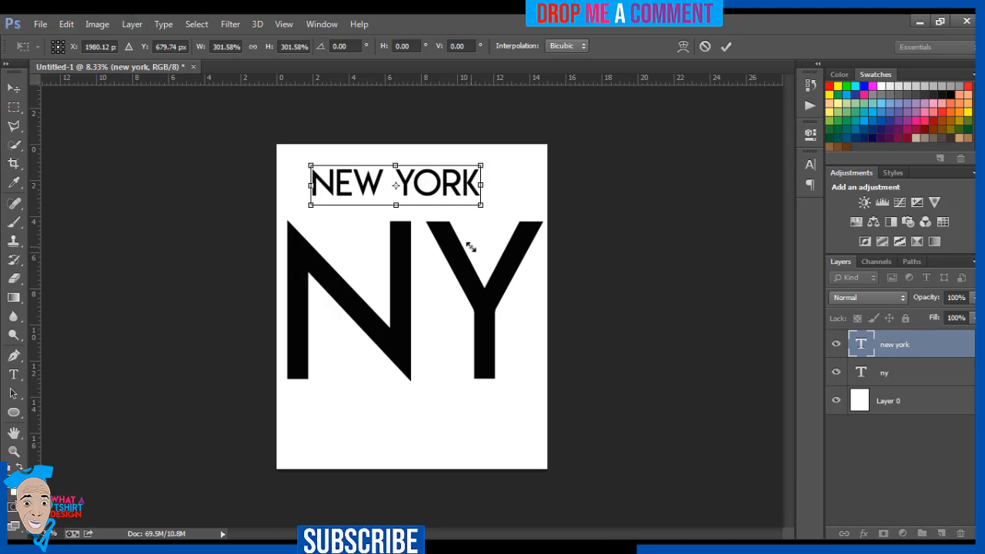
pyautogui.press('Return')
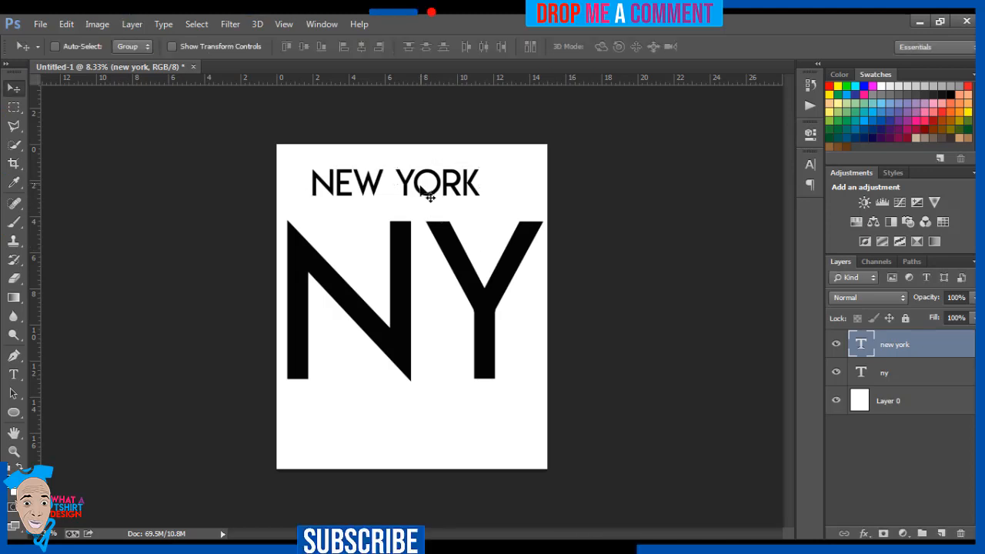
pyautogui.moveTo(429, 196); pyautogui.dragTo(440, 298)
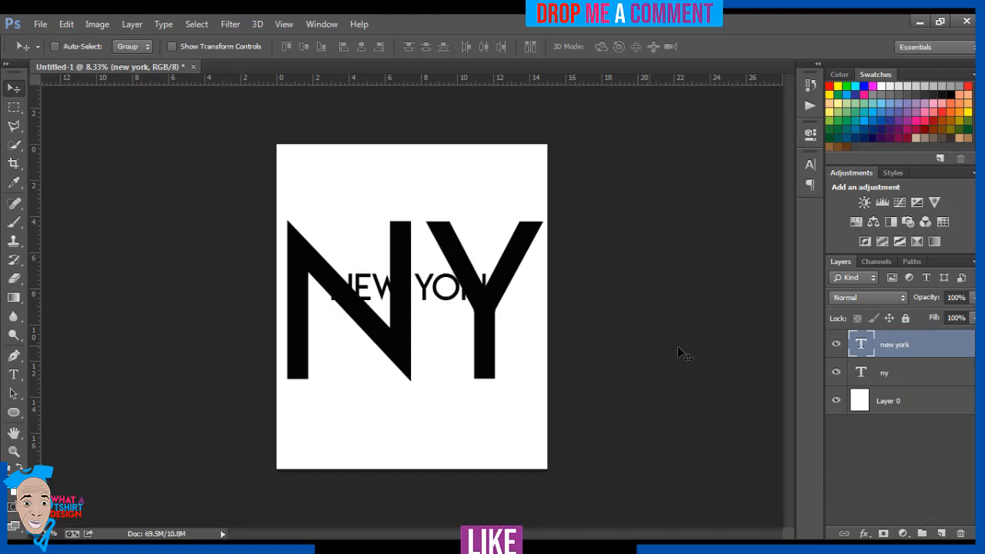
# Set the opacity of the ny layer to 50%
pyautogui.click(906, 377)
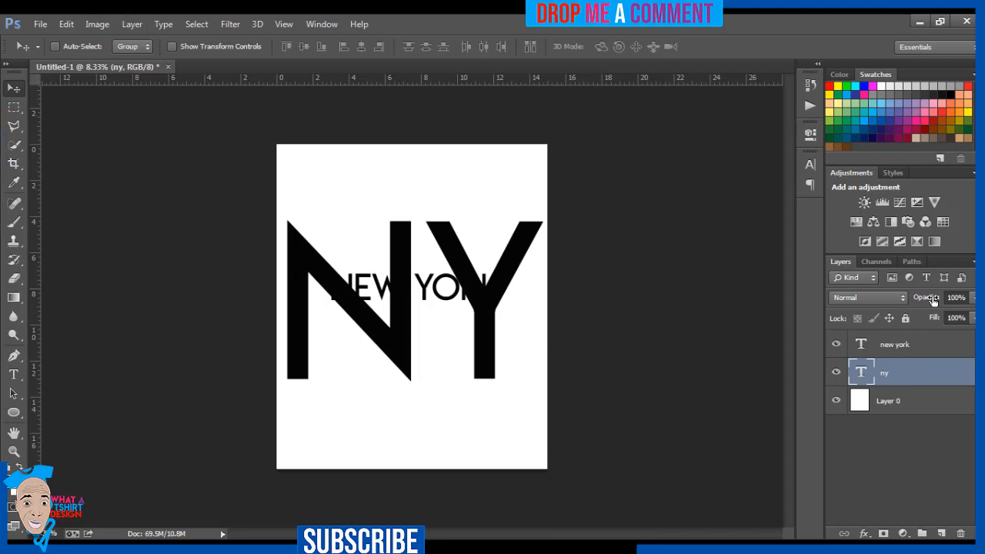
pyautogui.moveTo(933, 301); pyautogui.dragTo(898, 300)
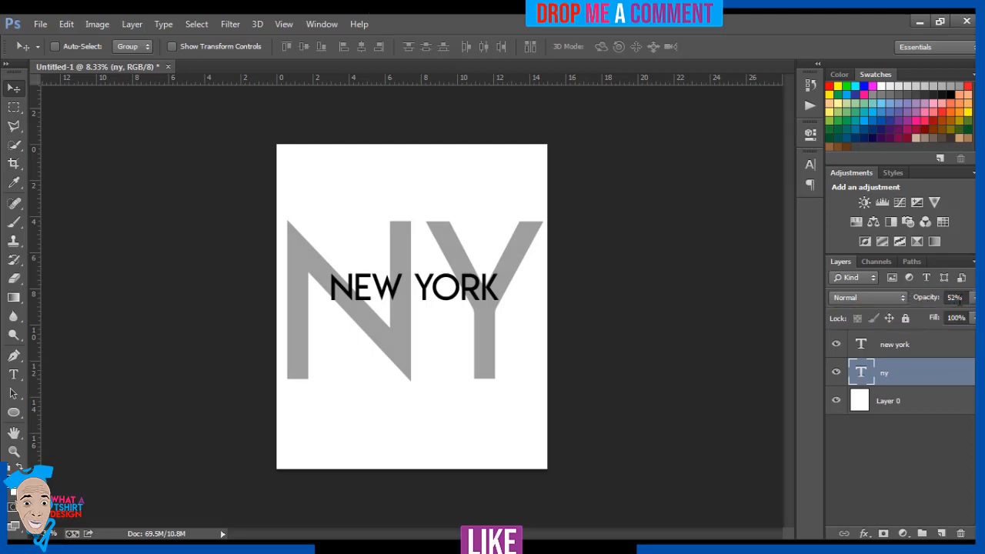
pyautogui.click(954, 298)
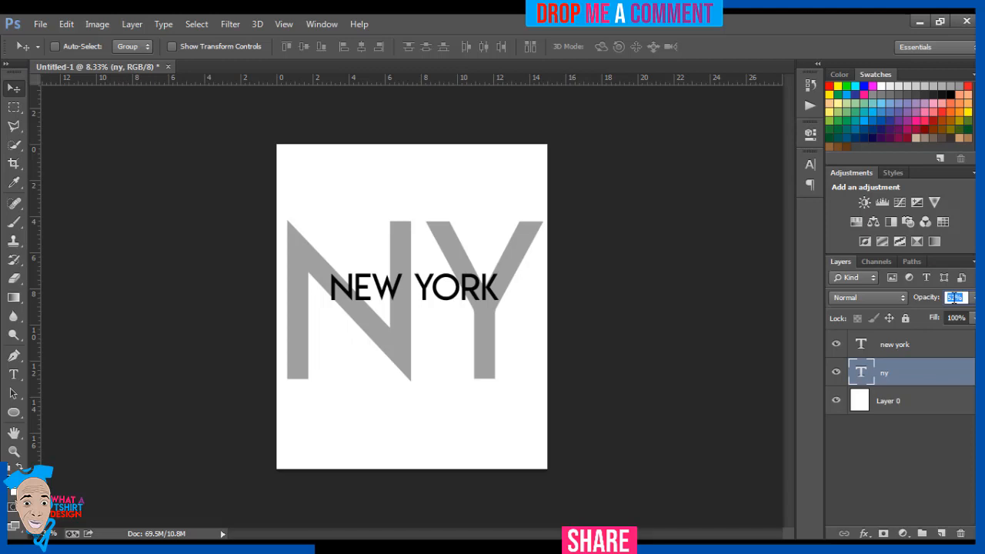
pyautogui.write('50')
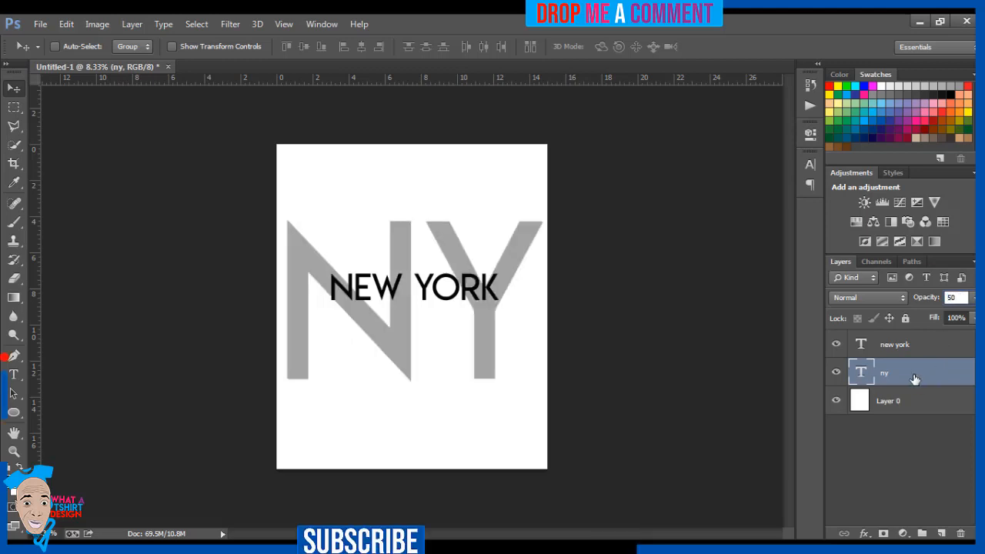
# Align the new york text layer to the horizontal centre of Layer 0
pyautogui.click(945, 348)
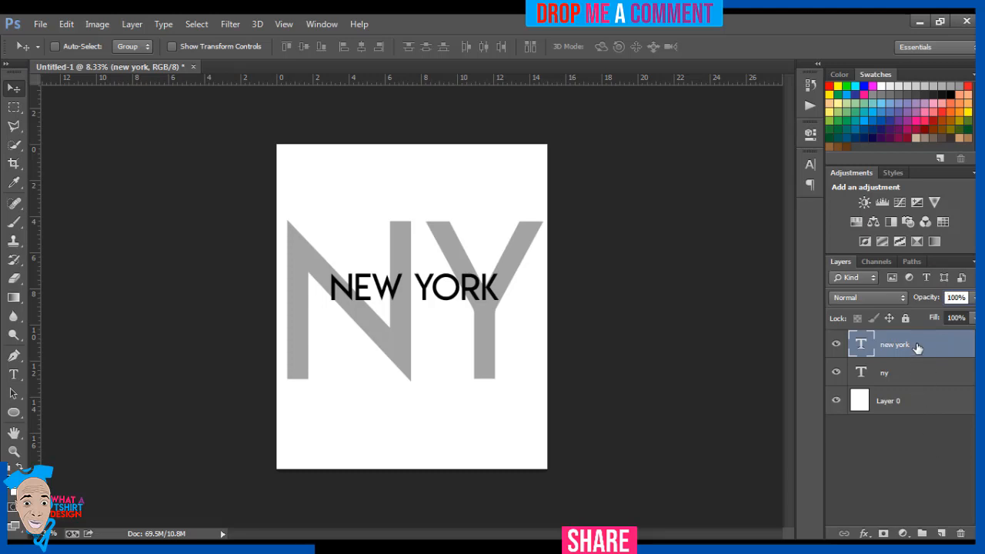
pyautogui.keyDown('ctrl'); pyautogui.click(934, 409); pyautogui.keyUp('ctrl')
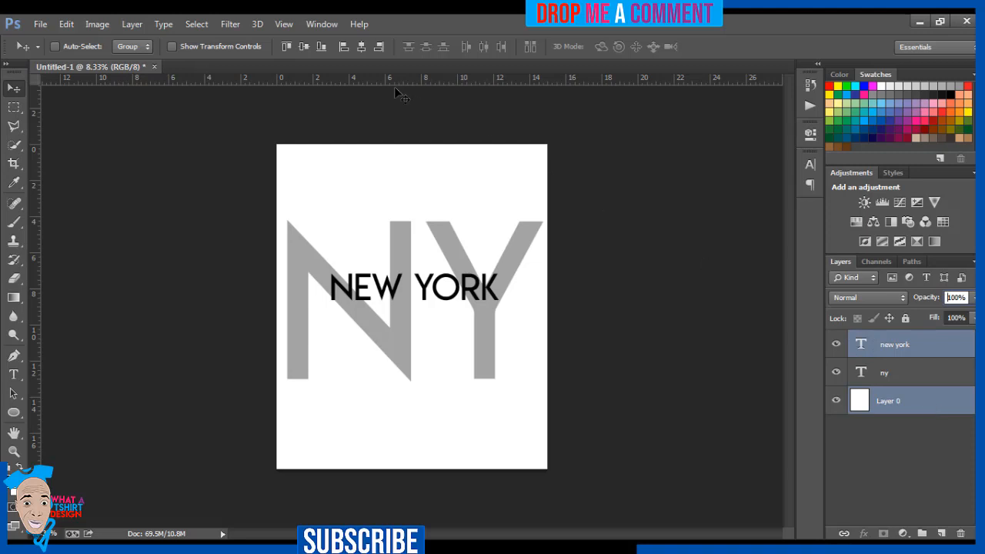
pyautogui.click(361, 47)
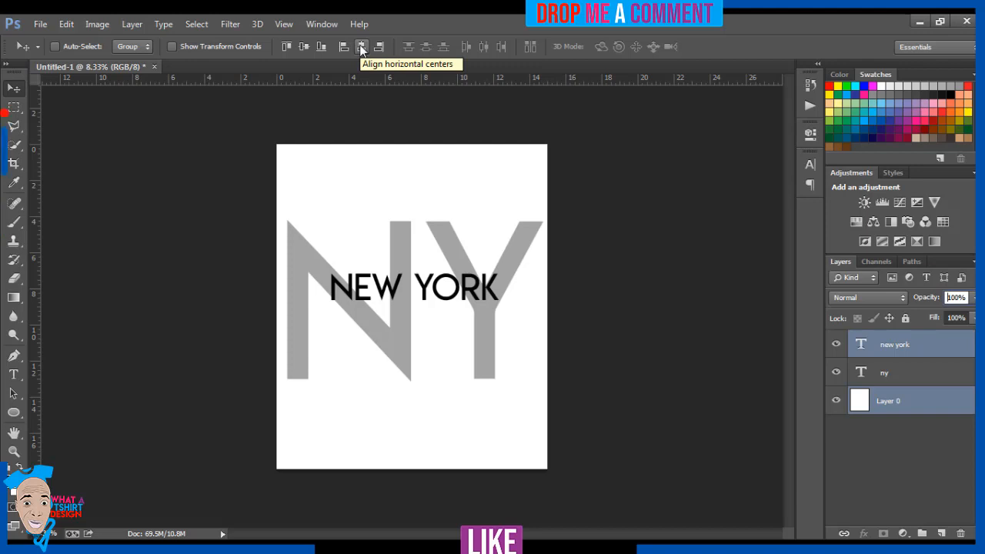
pyautogui.click(361, 47)
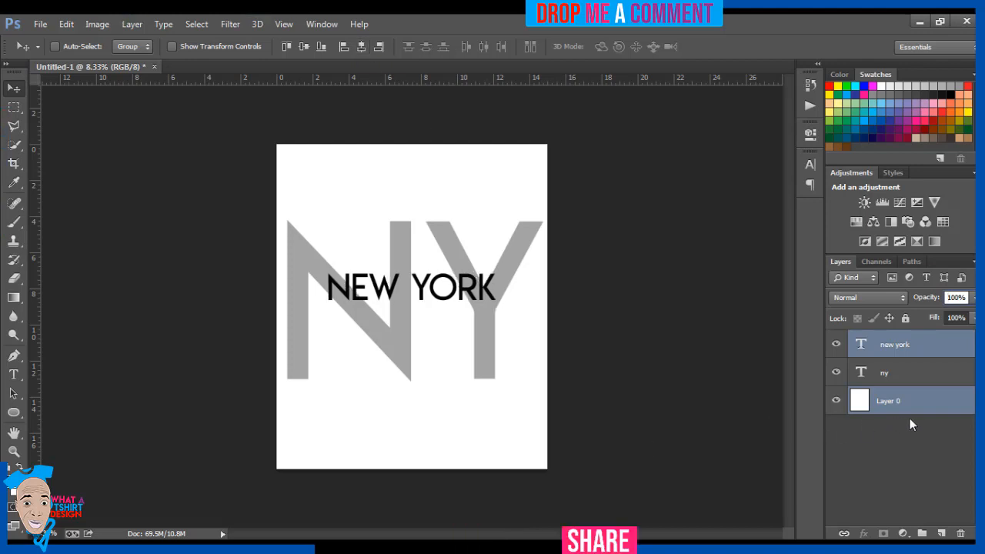
pyautogui.click(909, 346)
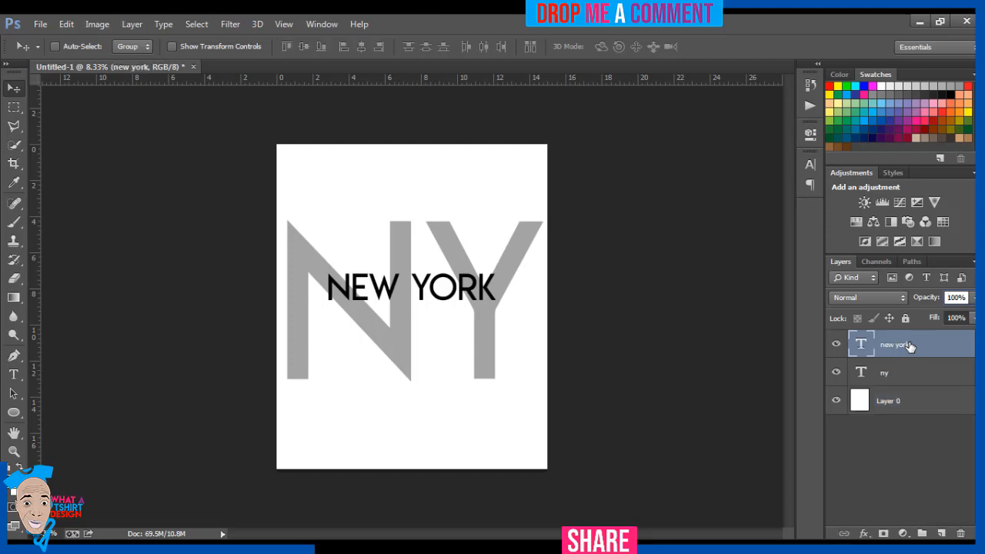
pyautogui.press('Down')
pyautogui.press('Down')
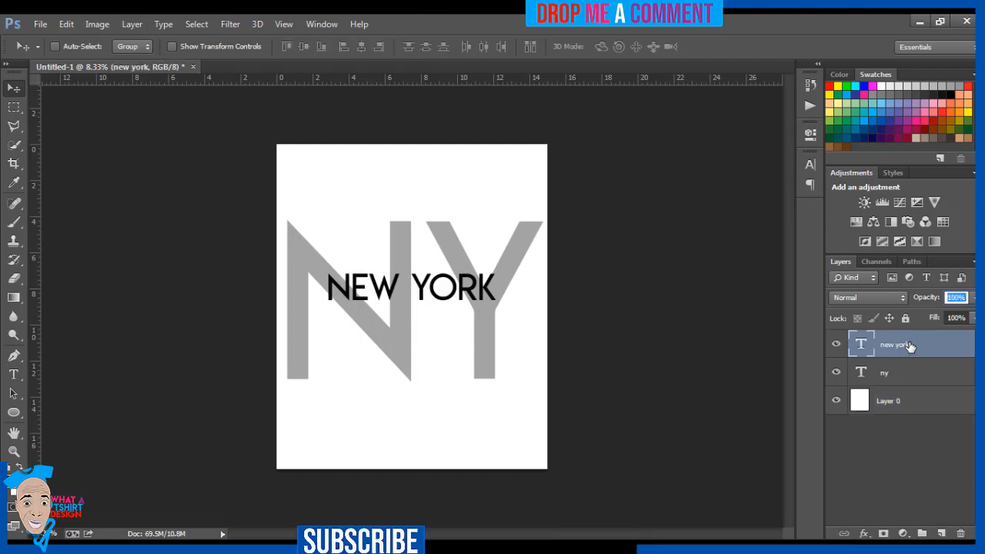
pyautogui.click(917, 373)
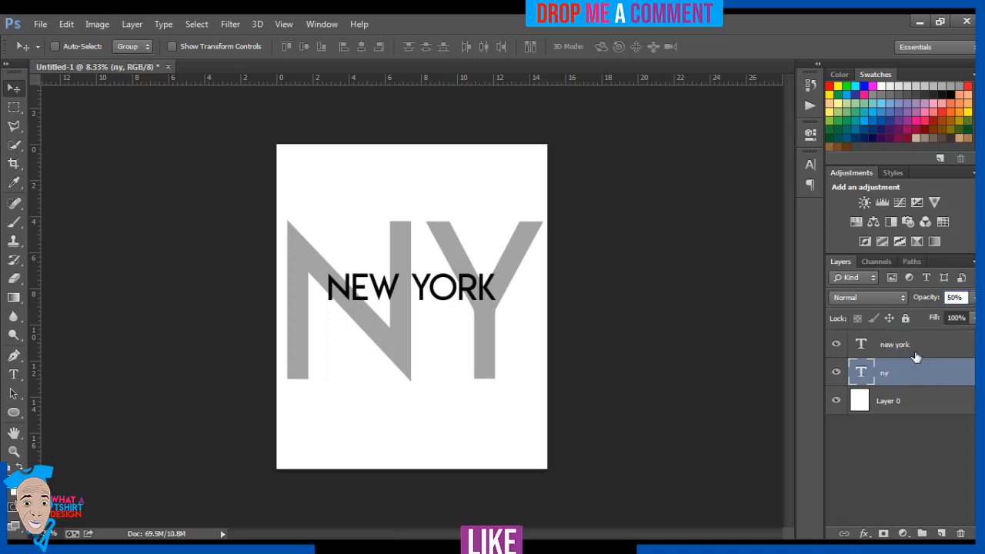
# Nudge the NEW YORK text slightly down so it sits centred horizontally and vertically over the large NY letters
pyautogui.click(915, 351)
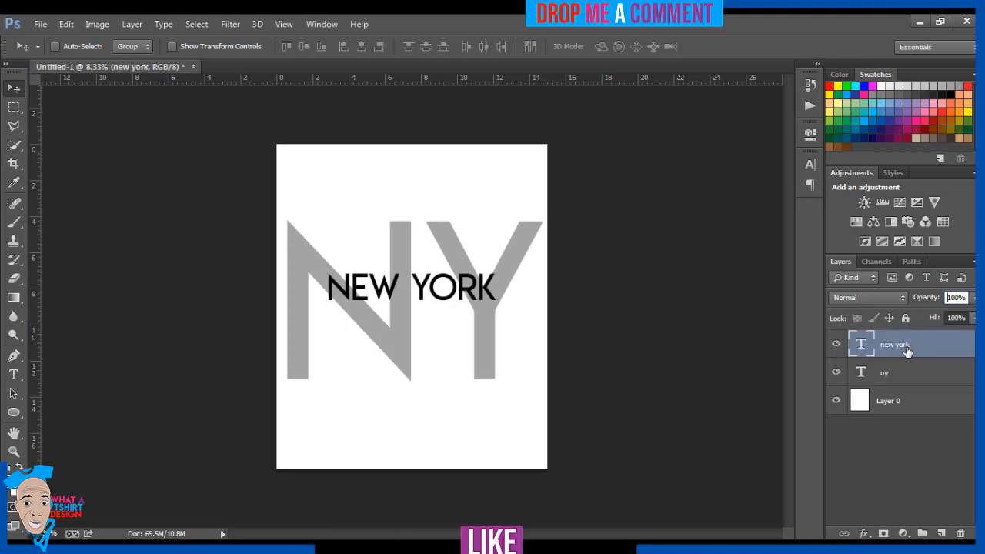
pyautogui.moveTo(445, 287)
pyautogui.mouseDown()
pyautogui.moveTo(449, 300)
pyautogui.moveTo(450, 290)
pyautogui.mouseUp()
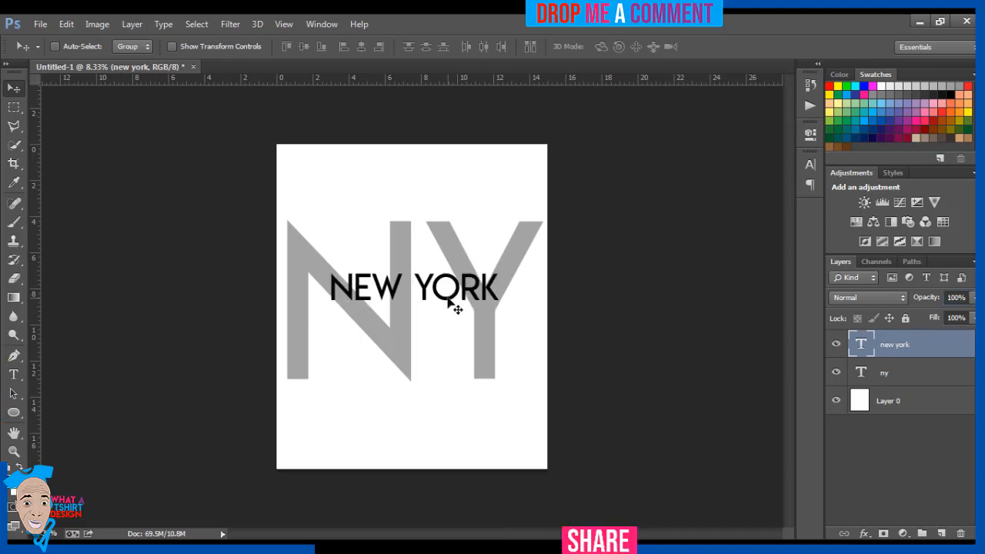
pyautogui.hotkey('shift', 'Left')
pyautogui.hotkey('shift', 'Left')
pyautogui.hotkey('shift', 'Left')
pyautogui.hotkey('shift', 'Left')
pyautogui.hotkey('shift', 'Down')
pyautogui.hotkey('shift', 'Down')
pyautogui.hotkey('shift', 'Down')
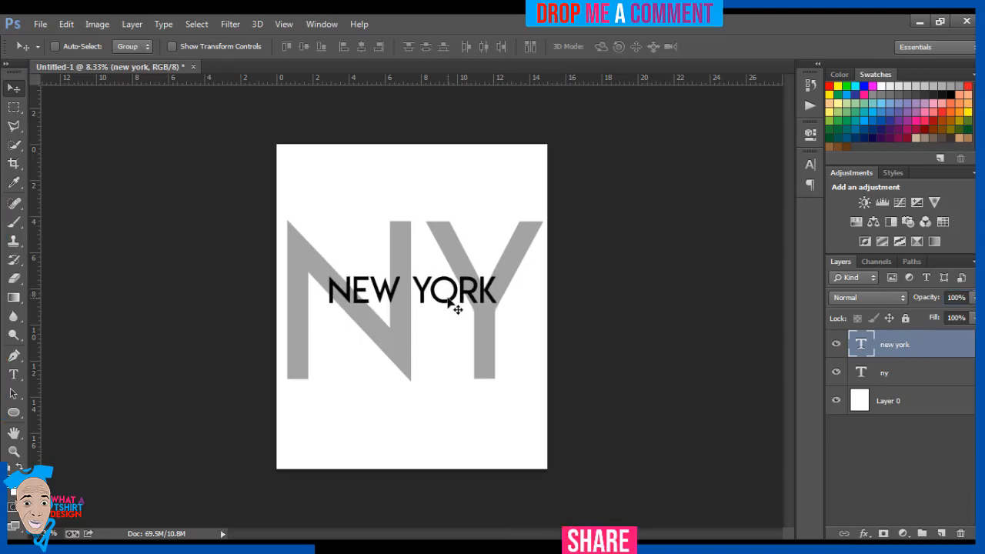
pyautogui.hotkey('shift', 'Down')
pyautogui.hotkey('shift', 'Down')
pyautogui.hotkey('shift', 'Down')
pyautogui.hotkey('shift', 'Down')
pyautogui.hotkey('shift', 'Left')
pyautogui.hotkey('shift', 'Left')
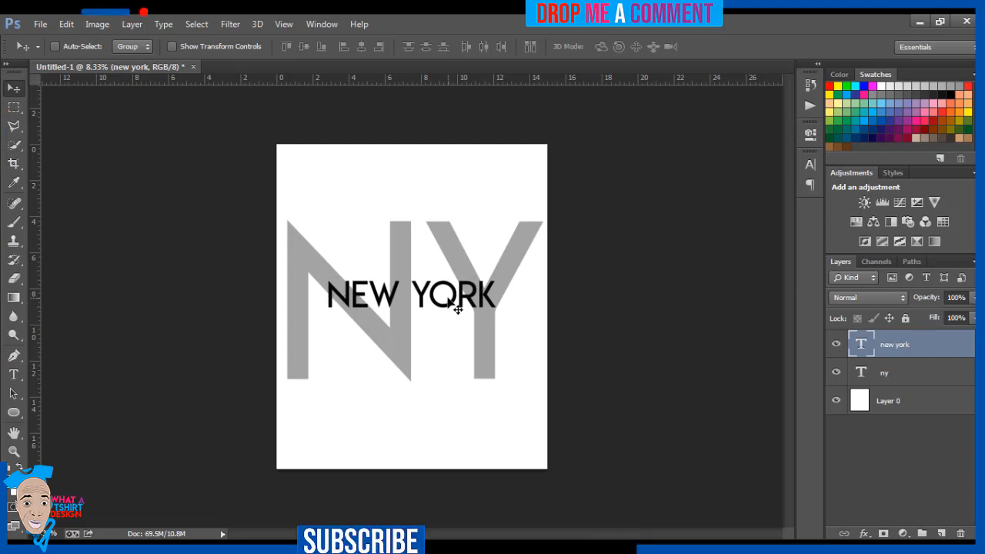
pyautogui.hotkey('shift', 'Down')
pyautogui.hotkey('shift', 'Down')
pyautogui.hotkey('shift', 'Down')
pyautogui.hotkey('shift', 'Down')
pyautogui.hotkey('shift', 'Down')
pyautogui.hotkey('shift', 'Down')
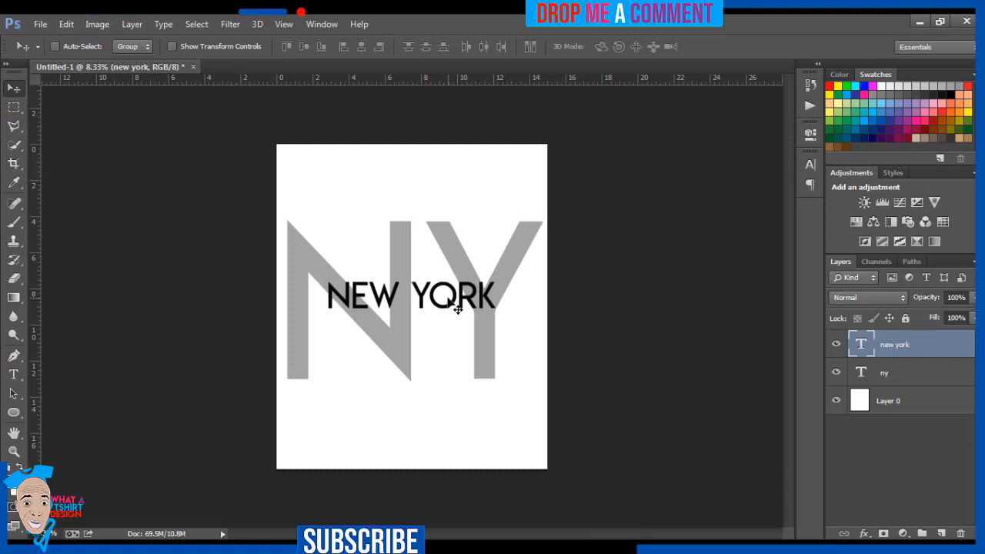
pyautogui.hotkey('shift', 'Down')
pyautogui.hotkey('shift', 'Down')
pyautogui.hotkey('shift', 'Down')
pyautogui.hotkey('shift', 'Down')
pyautogui.hotkey('shift', 'Down')
pyautogui.hotkey('shift', 'Down')
pyautogui.hotkey('shift', 'Down')
pyautogui.hotkey('shift', 'Down')
pyautogui.hotkey('shift', 'Down')
pyautogui.hotkey('shift', 'Down')
pyautogui.hotkey('shift', 'Down')
pyautogui.hotkey('shift', 'Down')
pyautogui.hotkey('shift', 'Down')
pyautogui.hotkey('shift', 'Down')
pyautogui.hotkey('shift', 'Down')
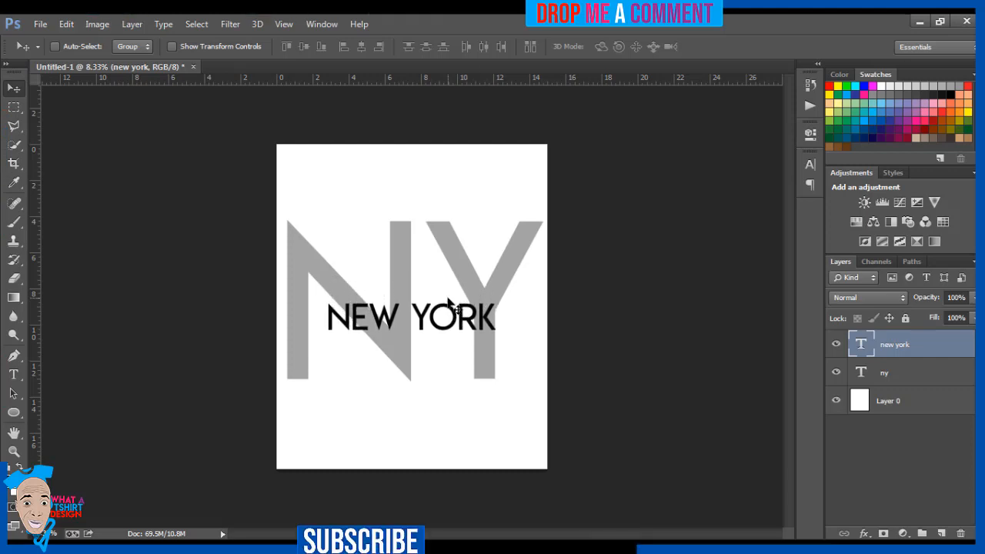
pyautogui.hotkey('shift', 'Up')
pyautogui.hotkey('shift', 'Up')
pyautogui.hotkey('shift', 'Up')
pyautogui.hotkey('shift', 'Up')
pyautogui.hotkey('shift', 'Up')
pyautogui.hotkey('shift', 'Up')
pyautogui.hotkey('shift', 'Up')
pyautogui.hotkey('shift', 'Up')
pyautogui.hotkey('shift', 'Up')
pyautogui.hotkey('shift', 'Up')
pyautogui.hotkey('shift', 'Up')
pyautogui.hotkey('shift', 'Up')
pyautogui.hotkey('shift', 'Up')
pyautogui.hotkey('shift', 'Up')
pyautogui.hotkey('shift', 'Up')
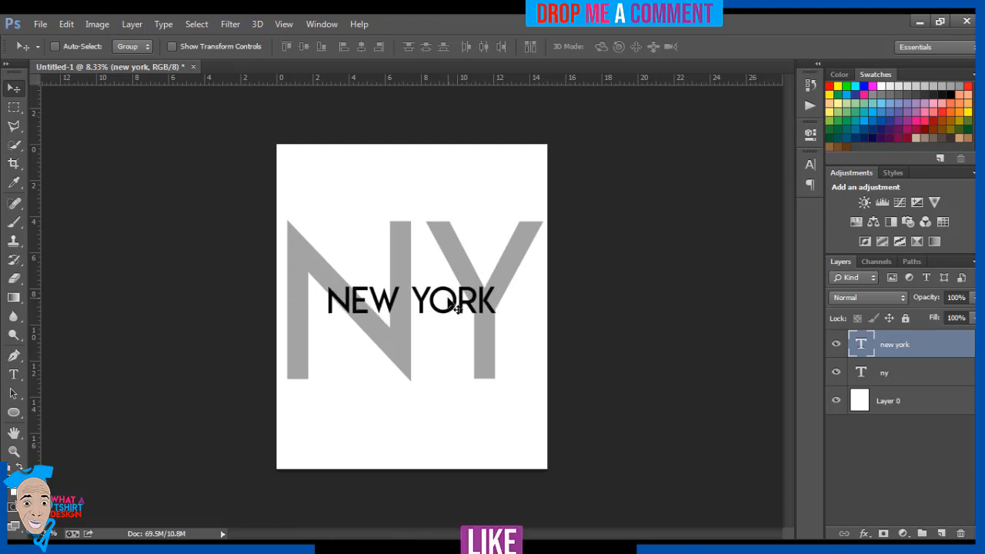
pyautogui.hotkey('shift', 'Right')
pyautogui.hotkey('shift', 'Right')
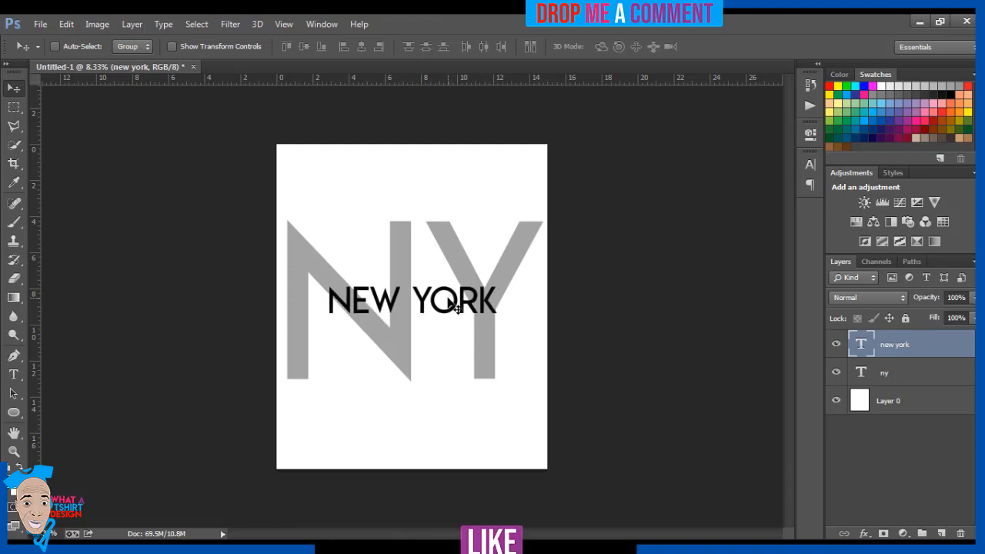
# Rasterize the large ny text layer
pyautogui.click(908, 380)
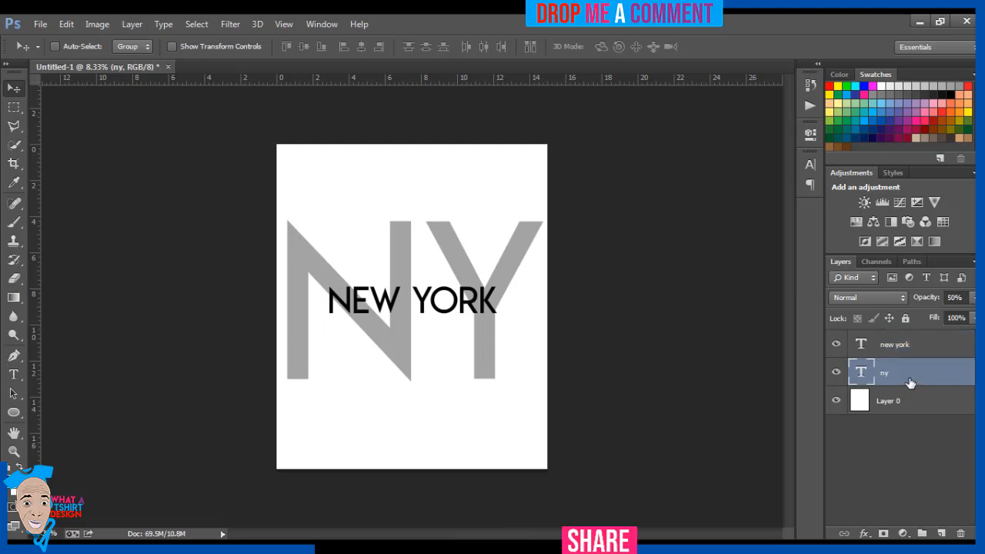
pyautogui.rightClick(971, 374)
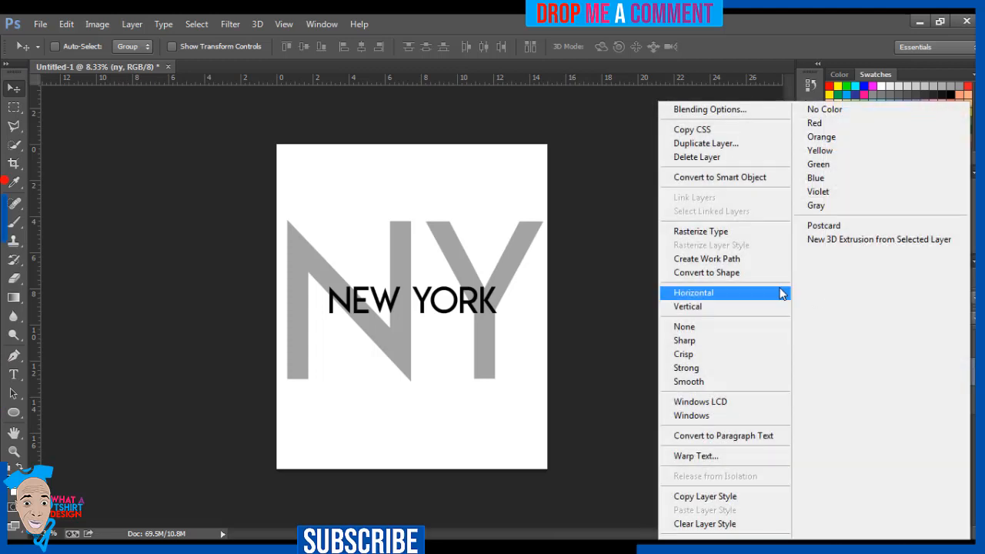
pyautogui.click(700, 232)
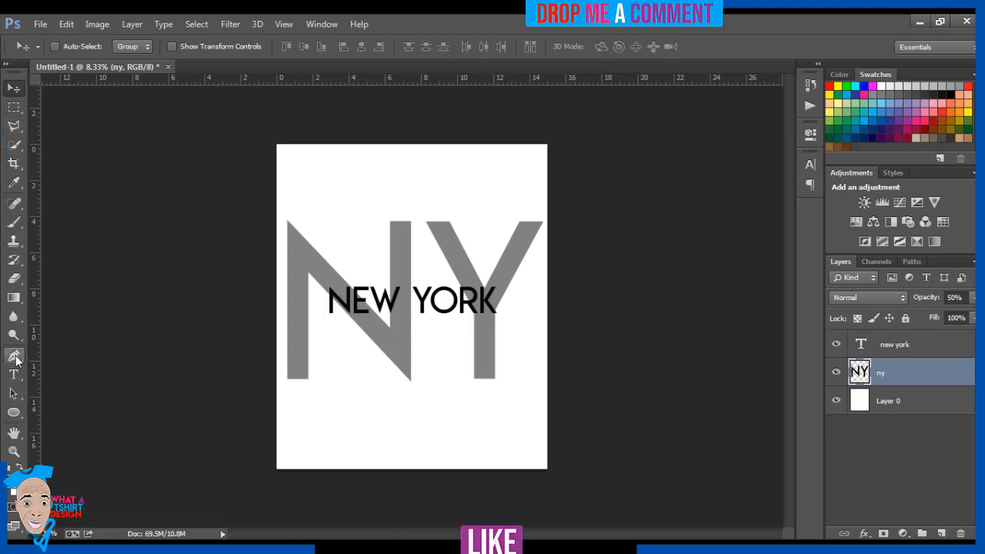
# Cut a rectangular area tightly around the NEW YORK text out of the ny layer with the Polygonal Lasso, and deselect
pyautogui.click(14, 126)
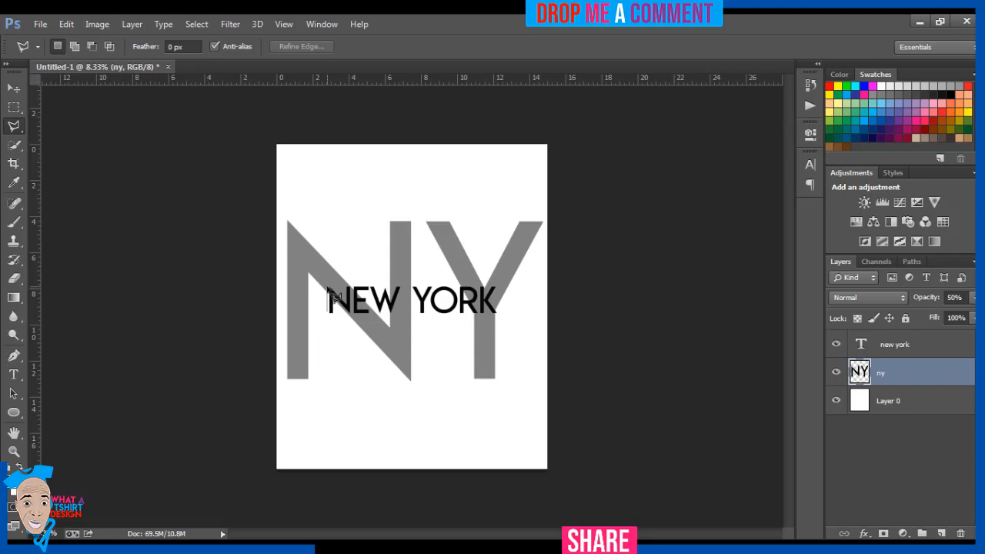
pyautogui.click(330, 286)
pyautogui.click(497, 287)
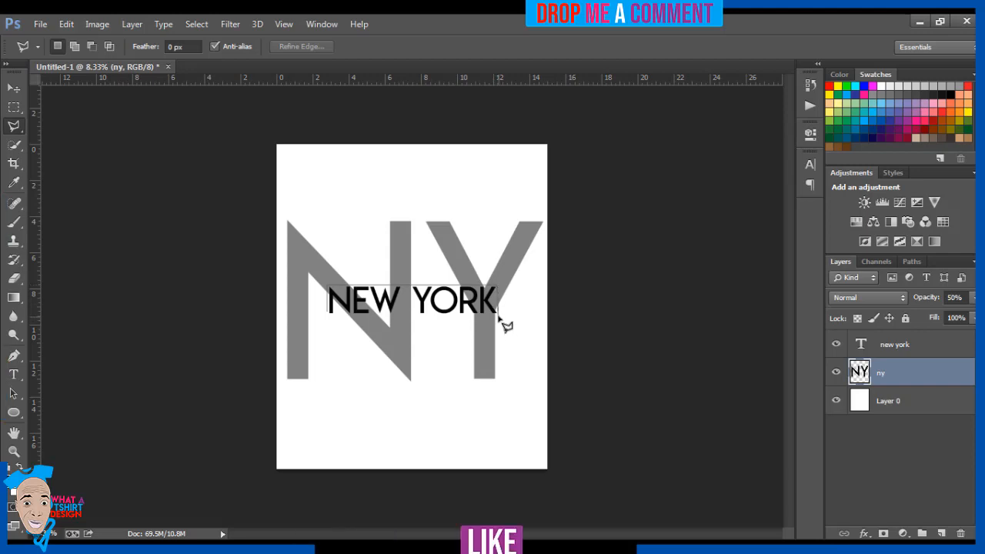
pyautogui.click(498, 314)
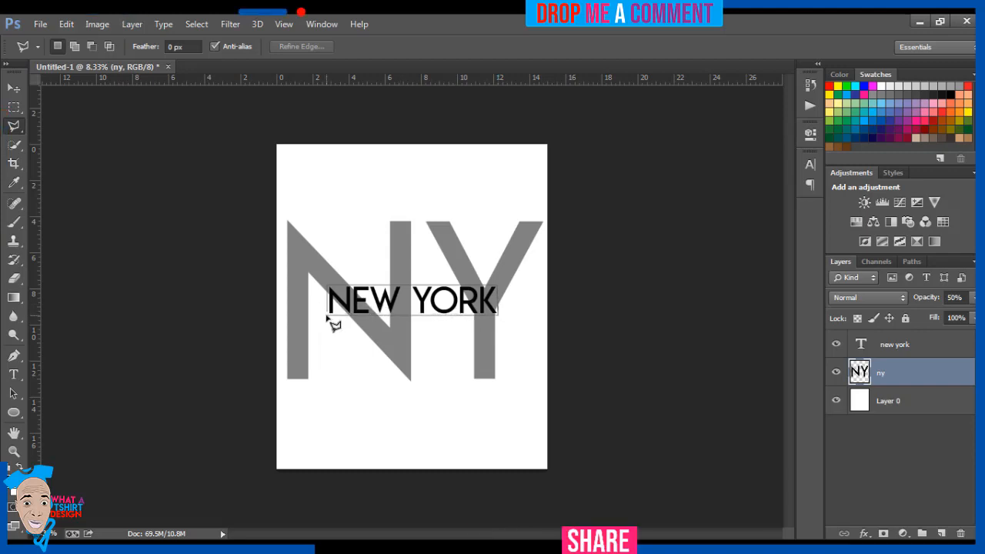
pyautogui.click(327, 314)
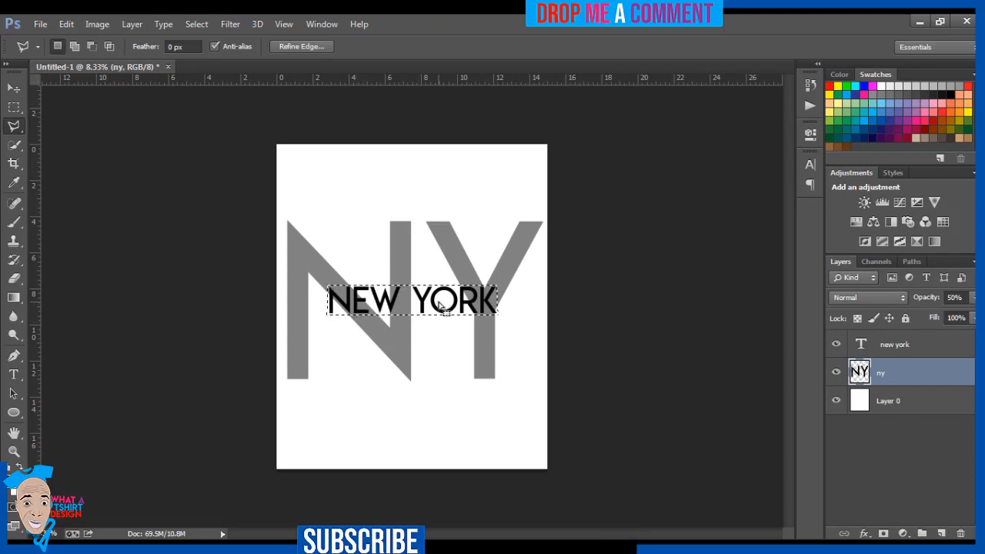
pyautogui.press('Delete')
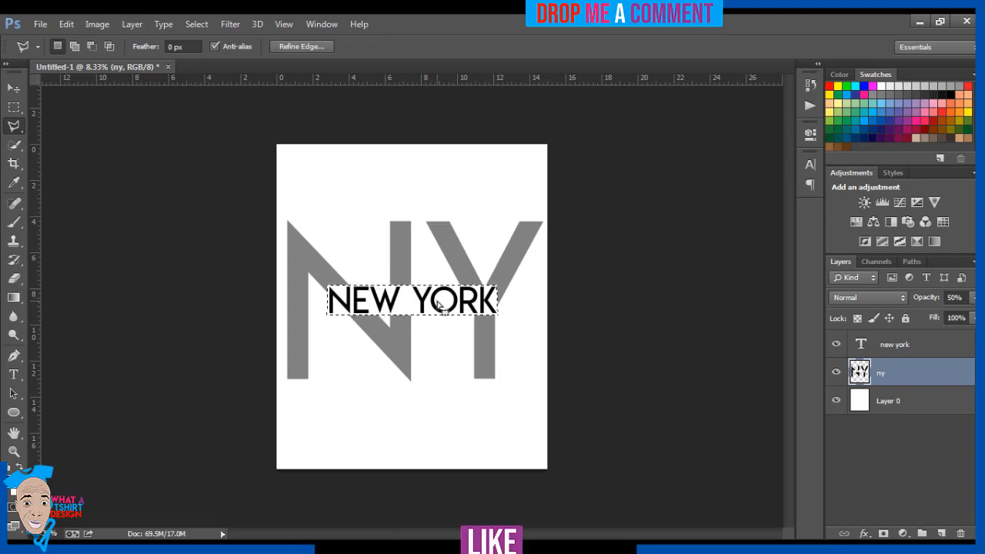
pyautogui.hotkey('ctrl', 'd')
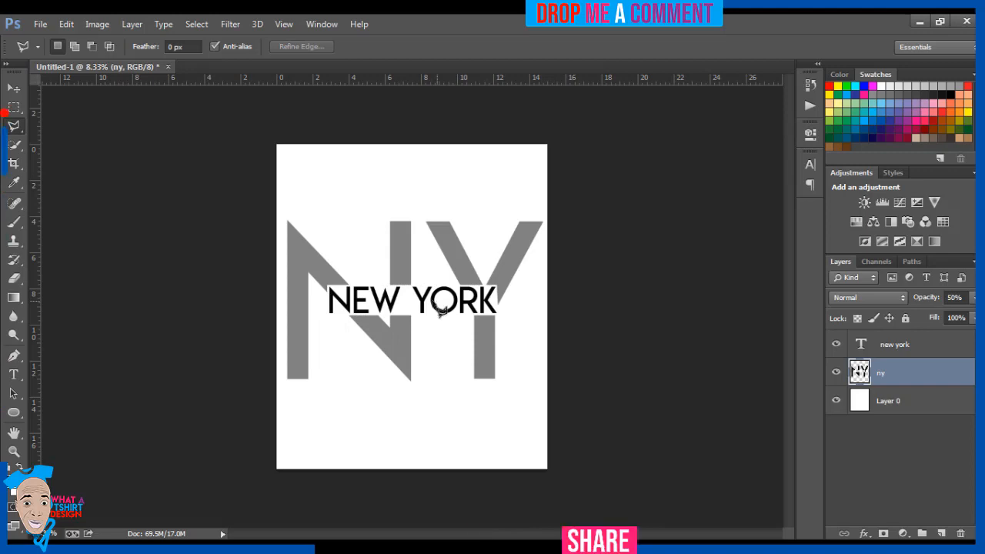
# Set the opacity of the ny layer to 100% and select the new york text layer
pyautogui.click(15, 90)
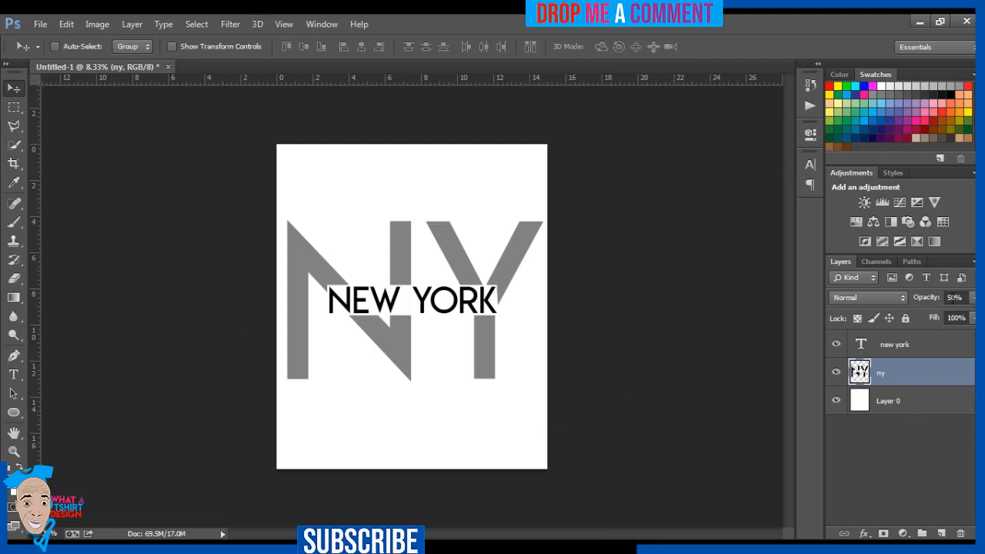
pyautogui.click(954, 297)
pyautogui.write('1')
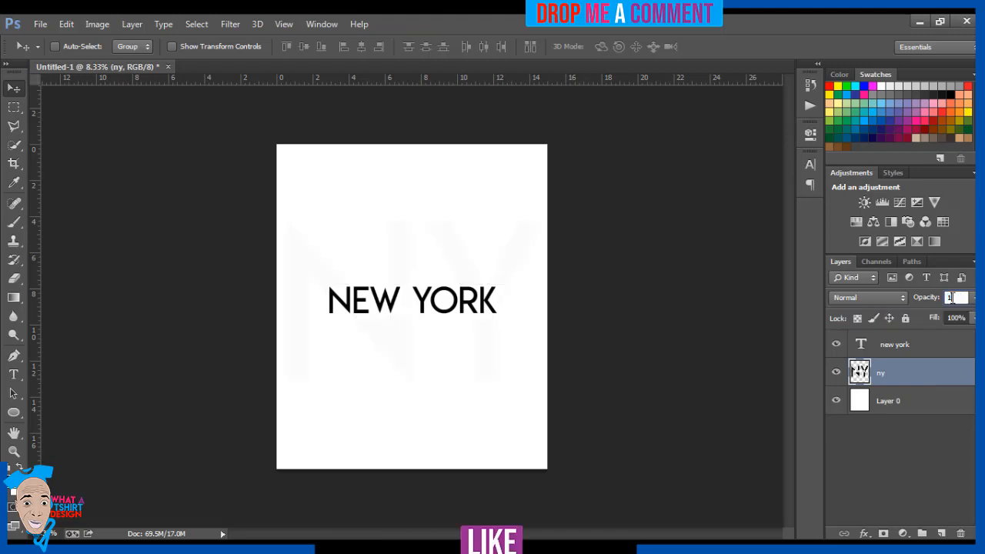
pyautogui.write('00')
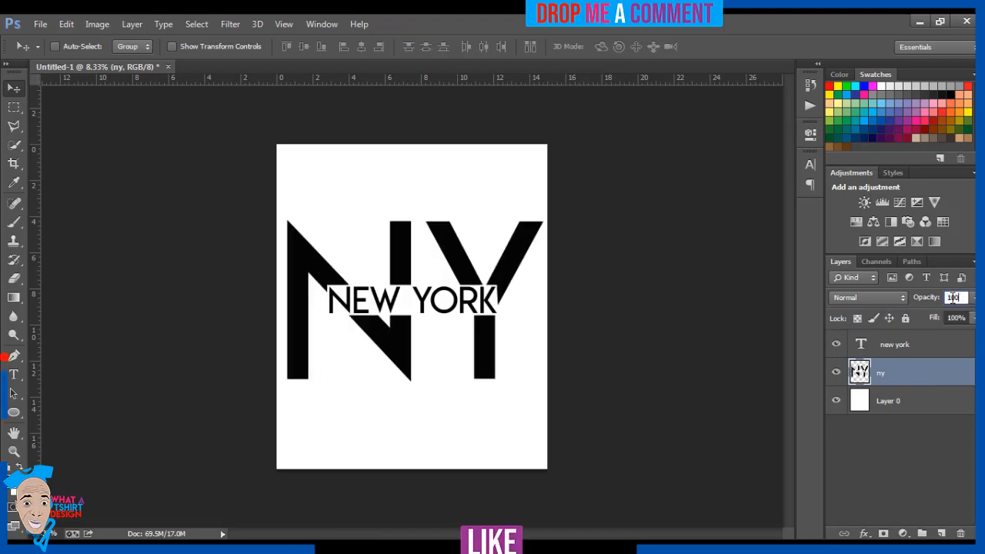
pyautogui.click(938, 355)
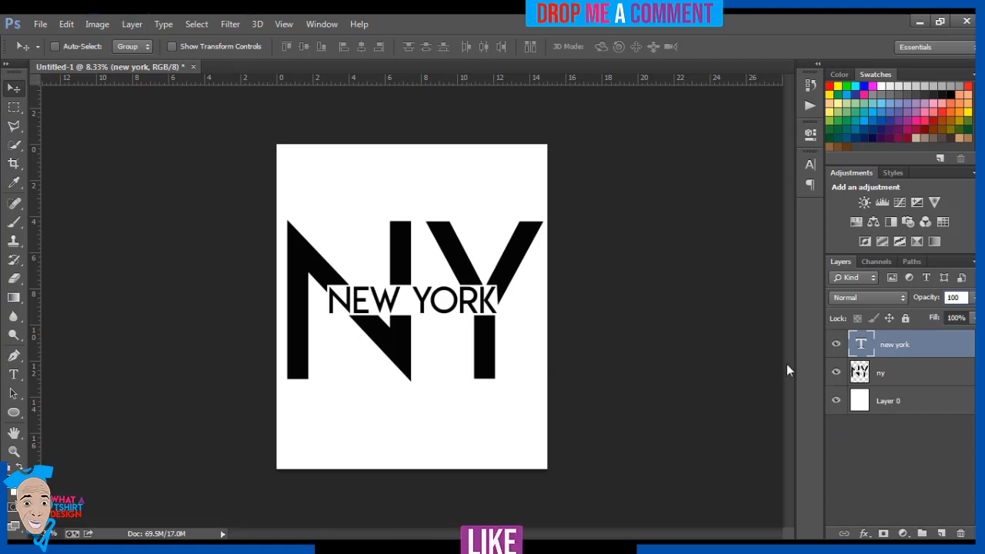
# Hide the white Layer 0 background and save the document as NY in Photoshop format in the Pictures library
pyautogui.click(836, 401)
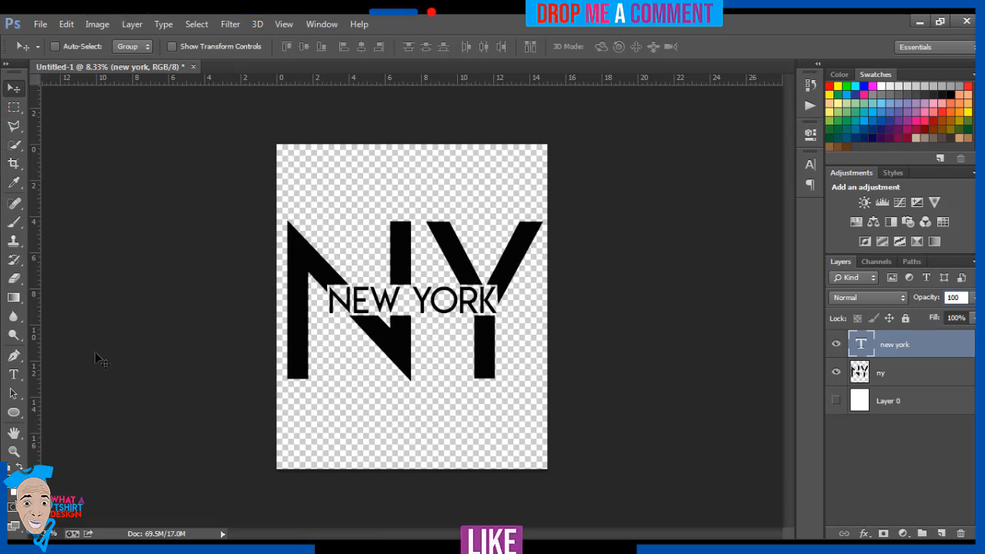
pyautogui.click(42, 25)
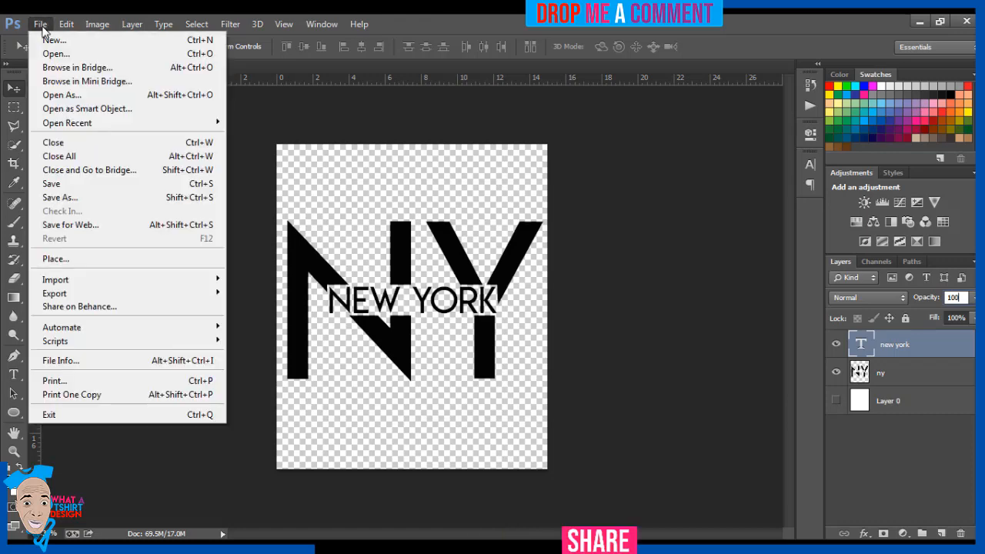
pyautogui.click(67, 199)
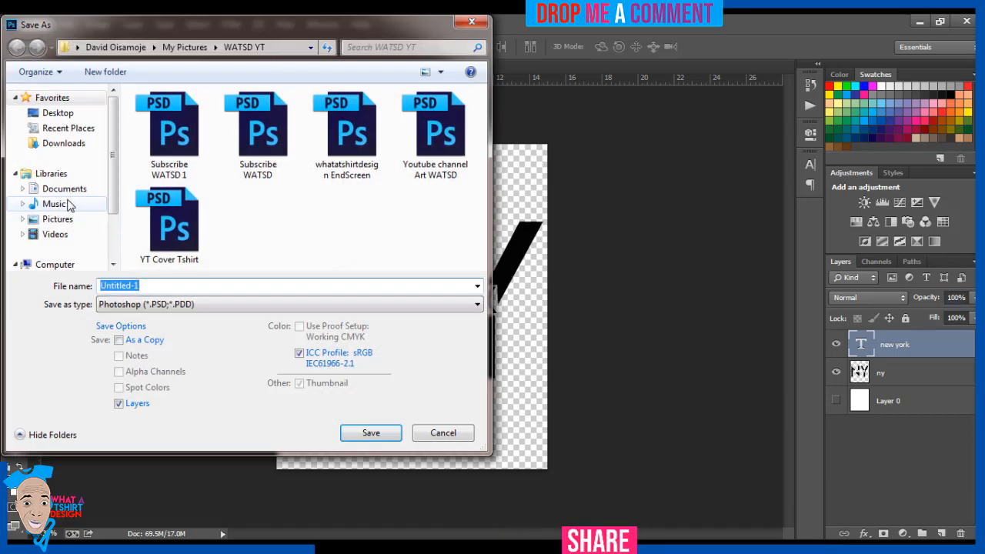
pyautogui.click(67, 218)
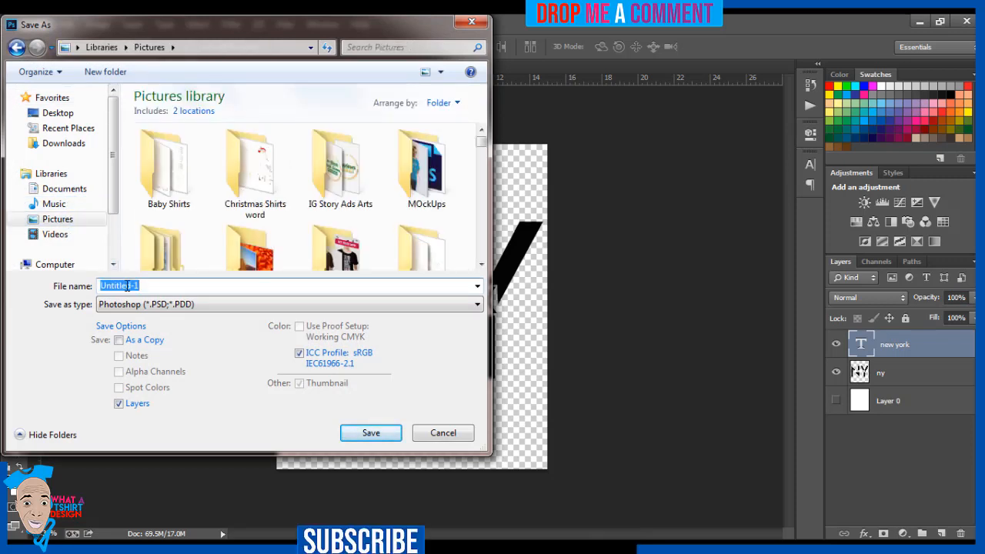
pyautogui.write('NY')
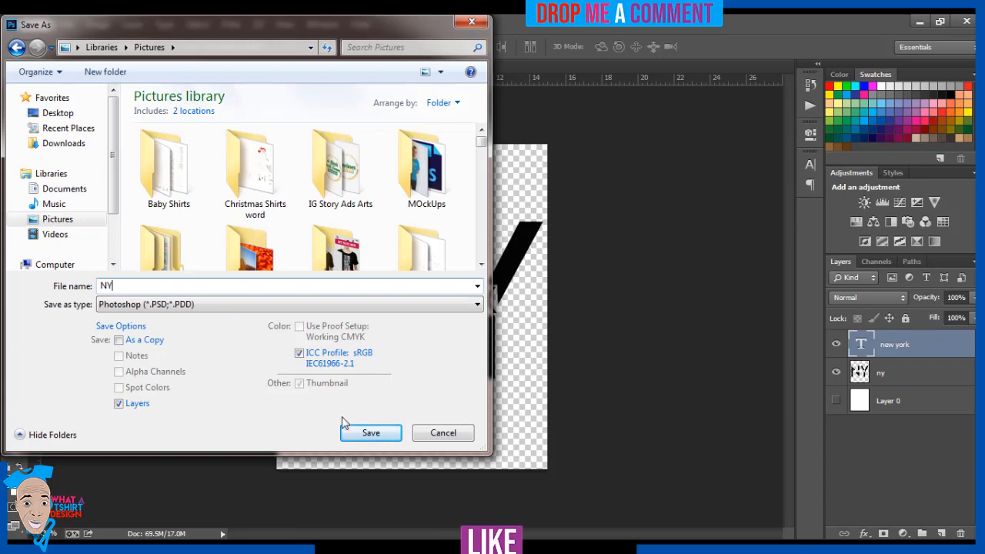
pyautogui.click(359, 435)
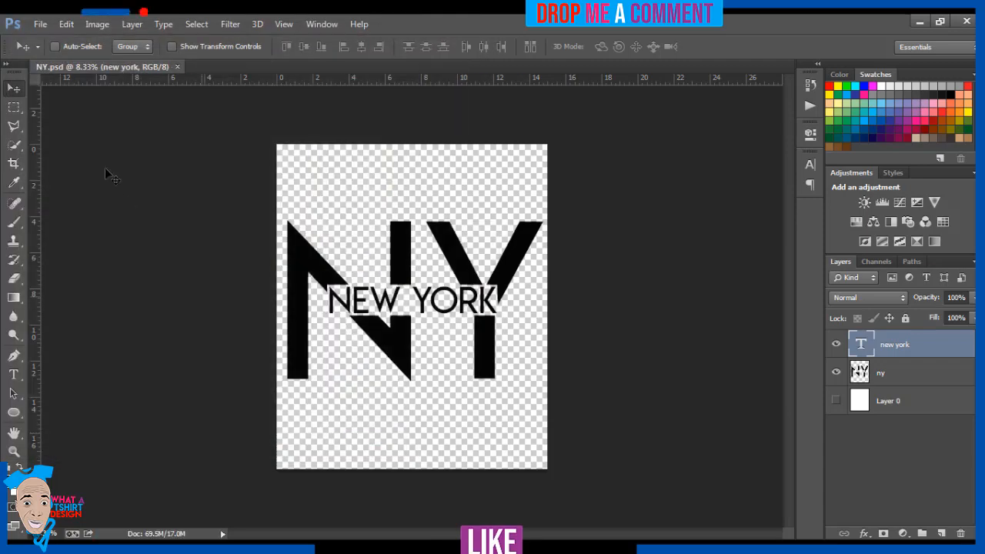
# Save a PNG copy named NY in the Pictures library with None / Fast compression and the Interlaced option
pyautogui.click(40, 23)
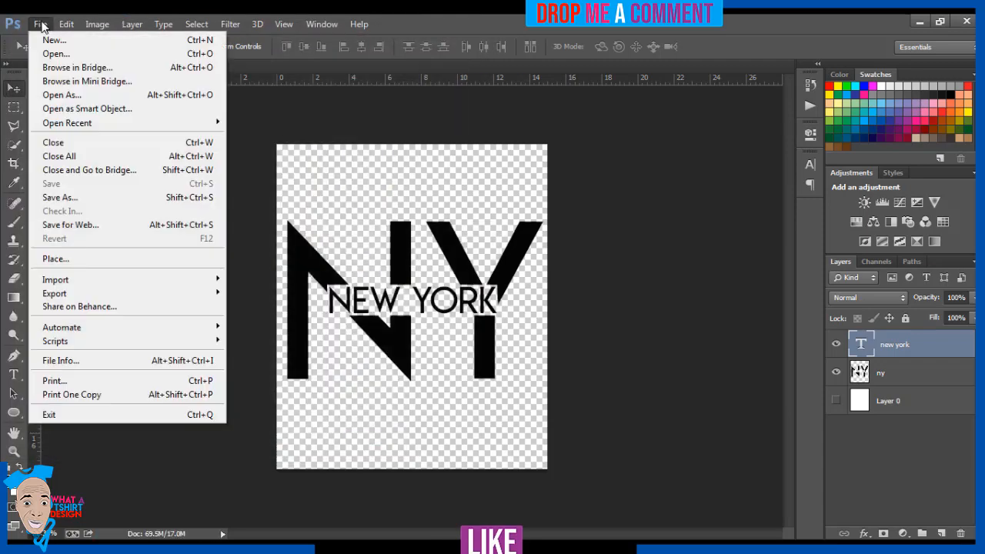
pyautogui.click(66, 197)
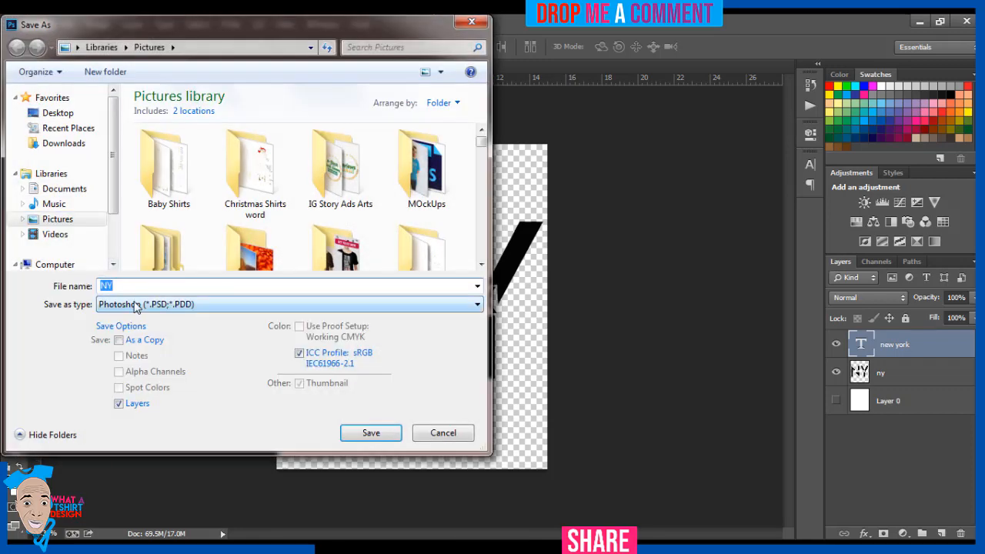
pyautogui.click(136, 306)
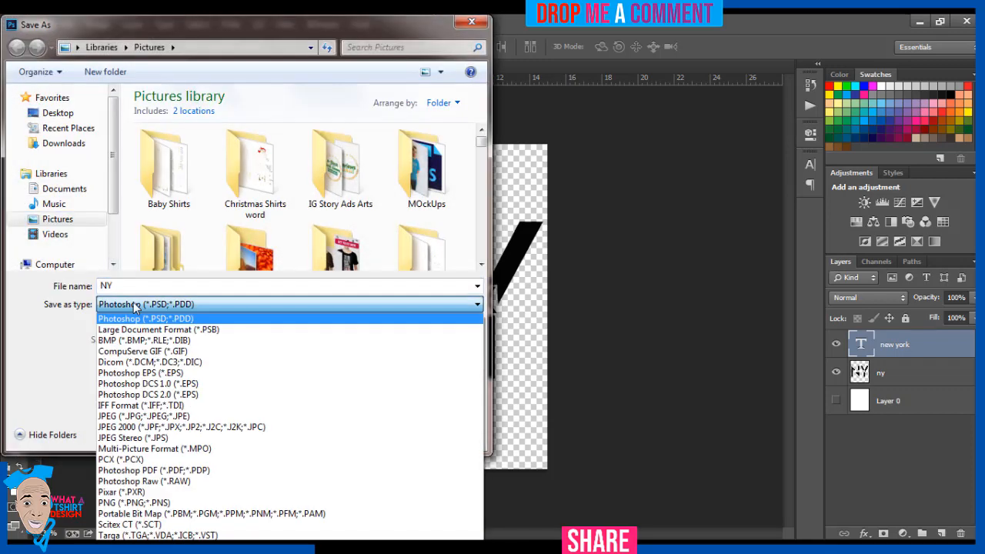
pyautogui.click(144, 502)
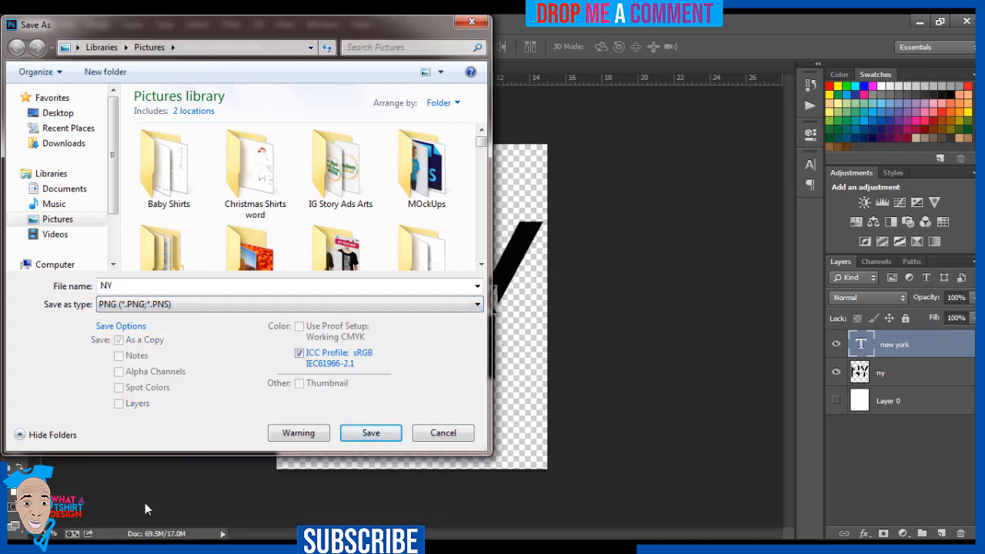
pyautogui.click(371, 434)
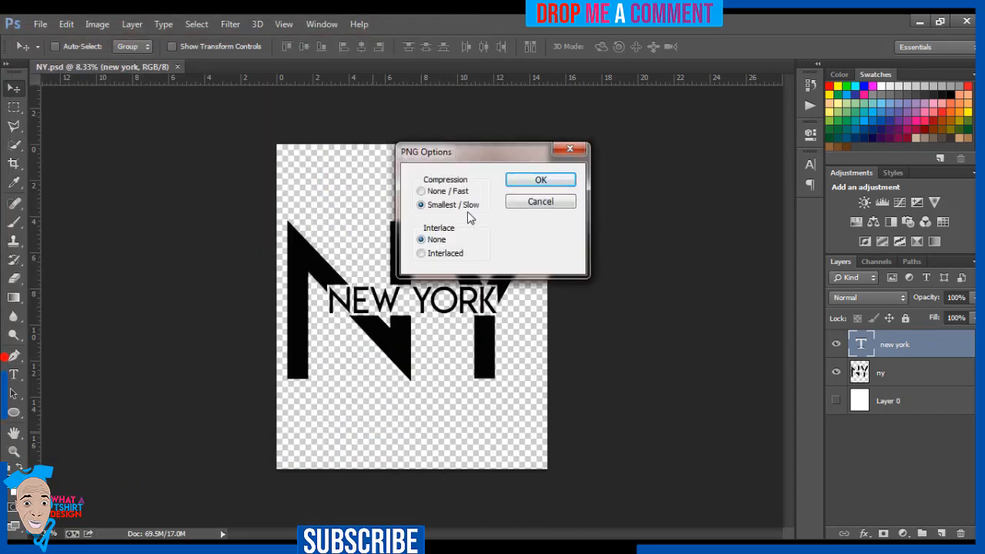
pyautogui.click(460, 193)
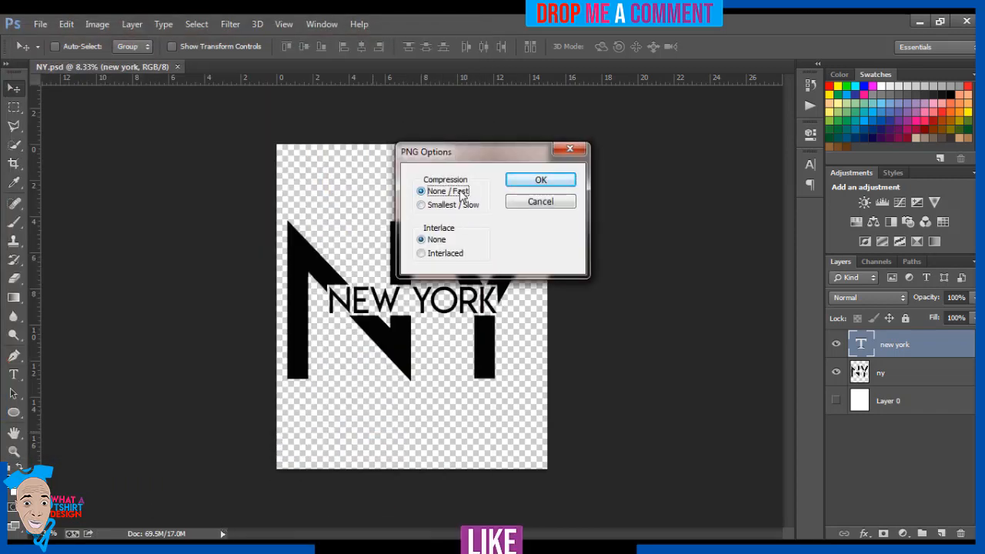
pyautogui.click(457, 254)
pyautogui.click(534, 182)
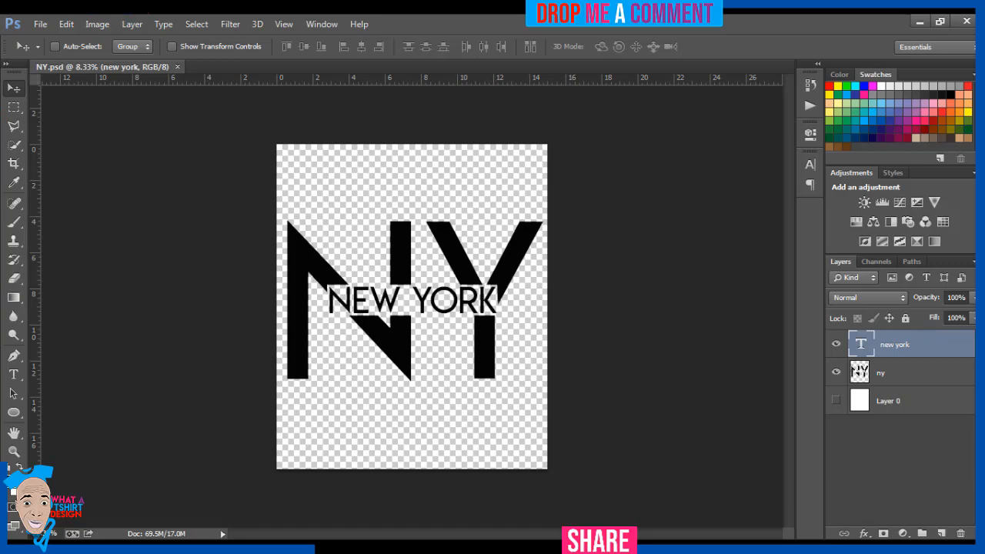
# Open the file New tshirt mockup on hunger from the MOckUps folder of the Pictures library in Windows Explorer
pyautogui.click(112, 549)
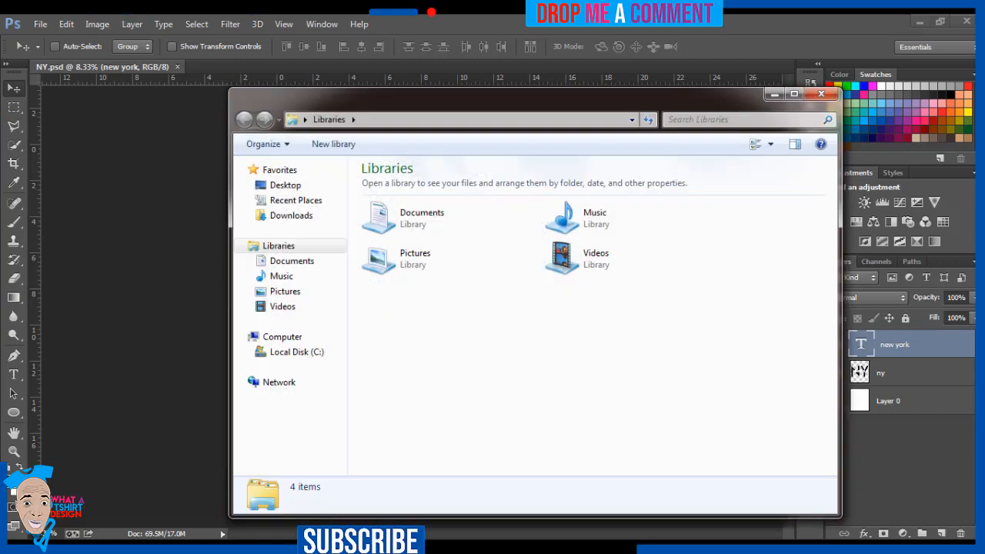
pyautogui.click(414, 260)
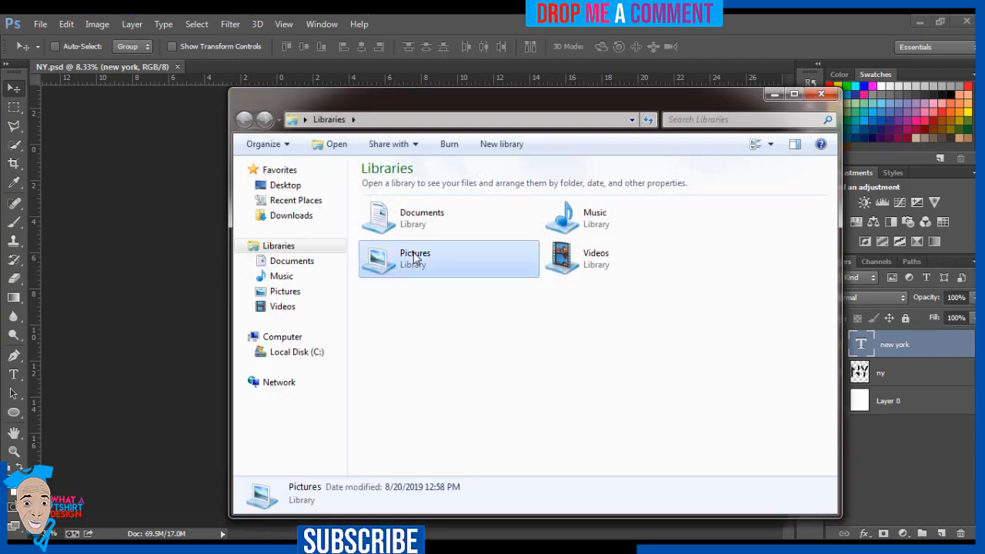
pyautogui.doubleClick(415, 259)
pyautogui.doubleClick(637, 246)
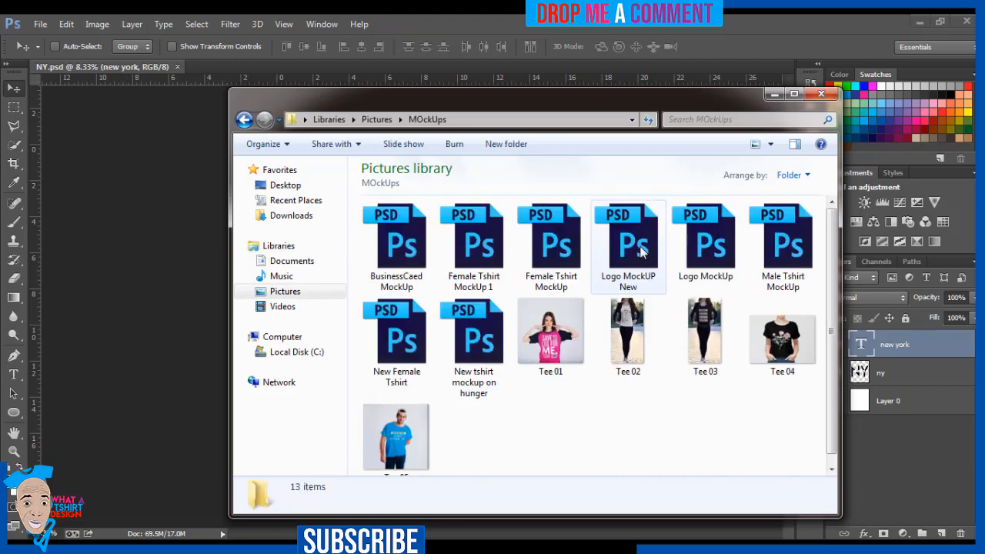
pyautogui.doubleClick(474, 364)
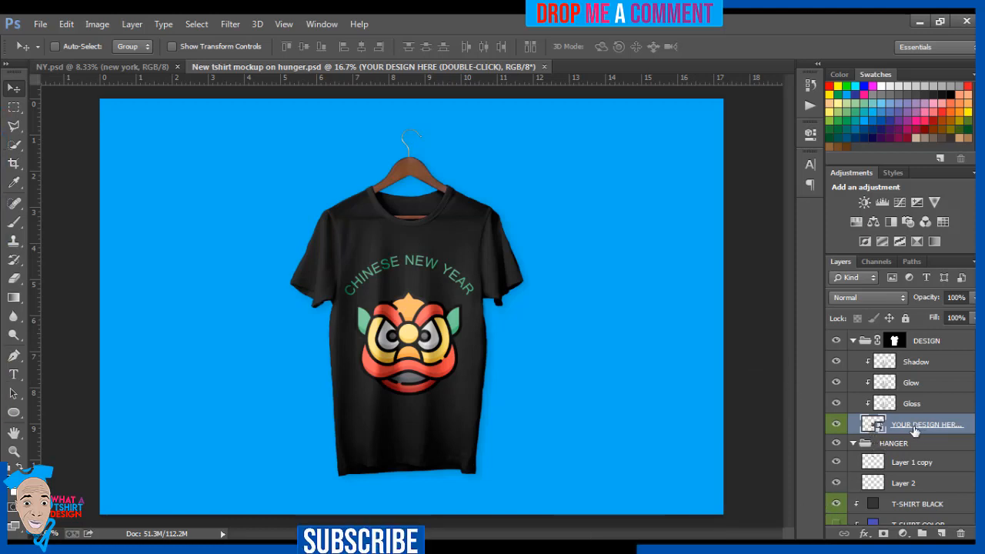
# Open the contents of the mockup's YOUR DESIGN HERE smart object and delete the Chi layer with the Chinese New Year artwork
pyautogui.doubleClick(871, 425)
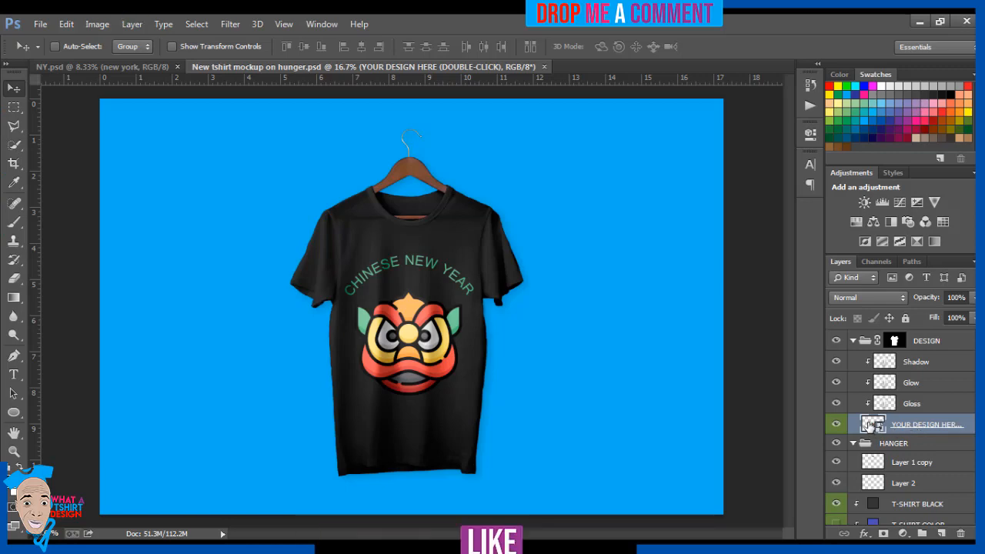
pyautogui.click(497, 238)
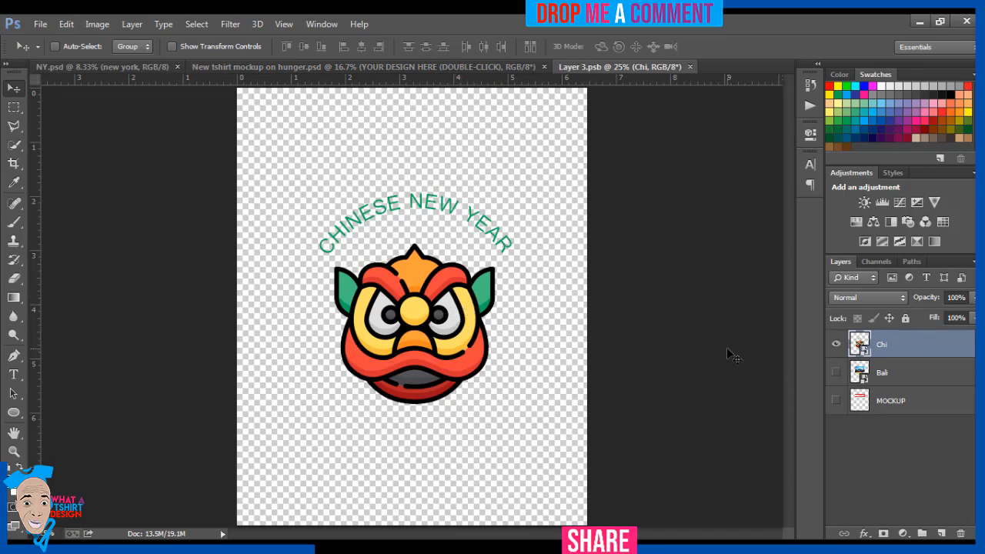
pyautogui.press('Delete')
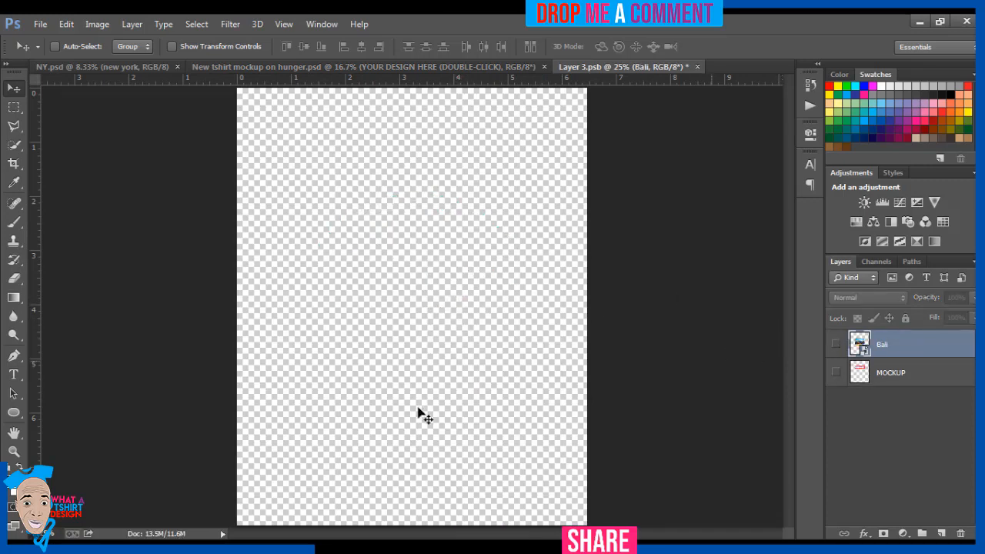
# Place the NY PNG image from the Pictures library in Windows Explorer into the mockup's open smart object document, Layer 3.psb
pyautogui.hotkey('ctrl', 'o')
pyautogui.click(282, 296)
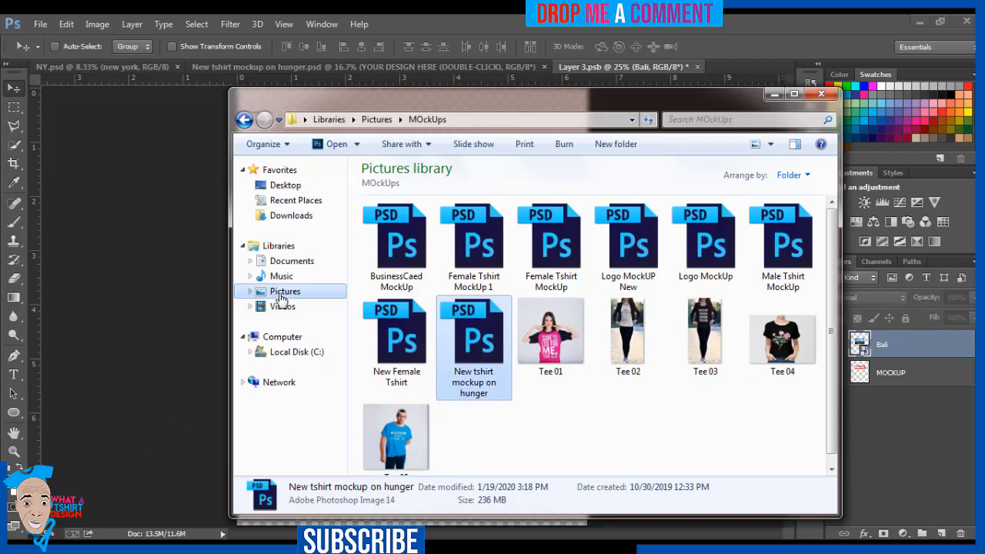
pyautogui.click(485, 327)
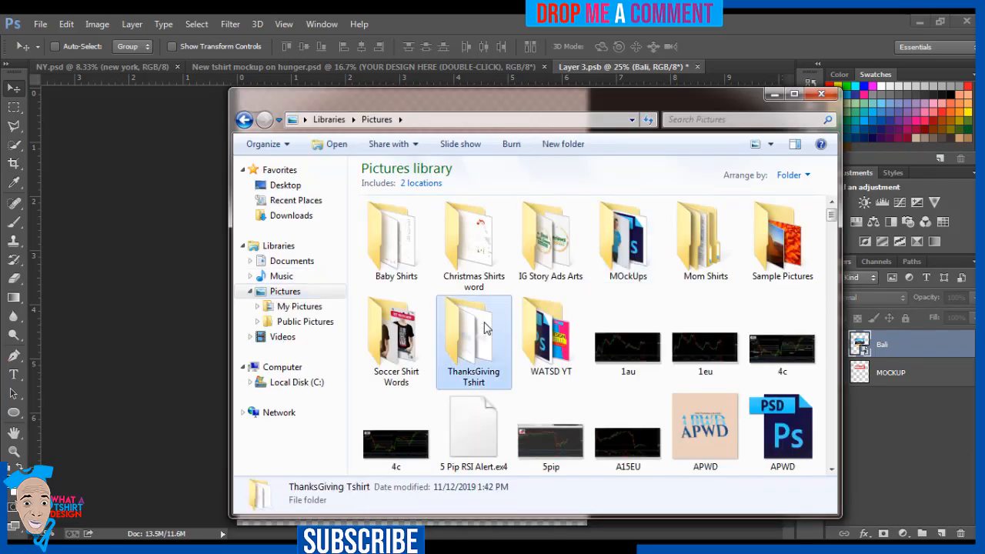
pyautogui.write('ny')
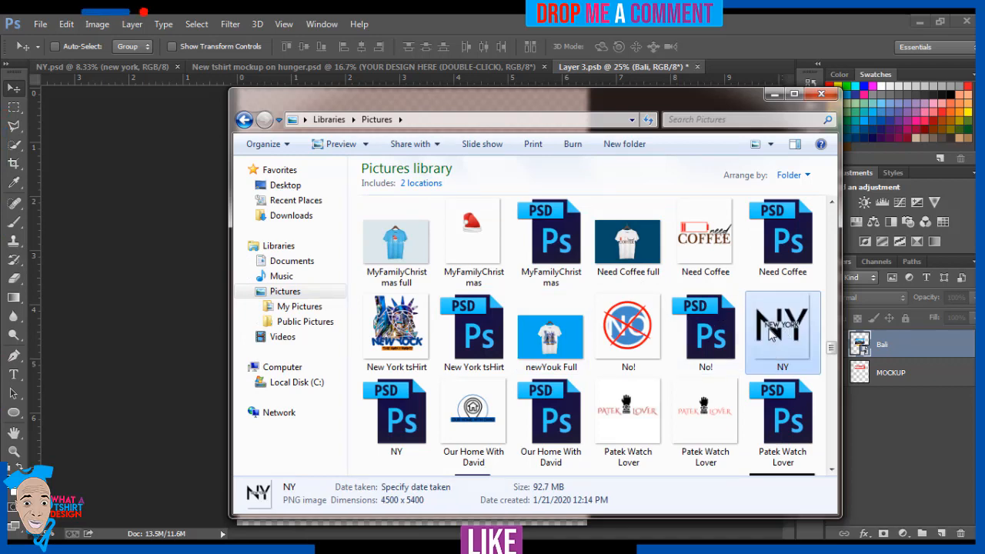
pyautogui.moveTo(781, 334); pyautogui.dragTo(177, 339)
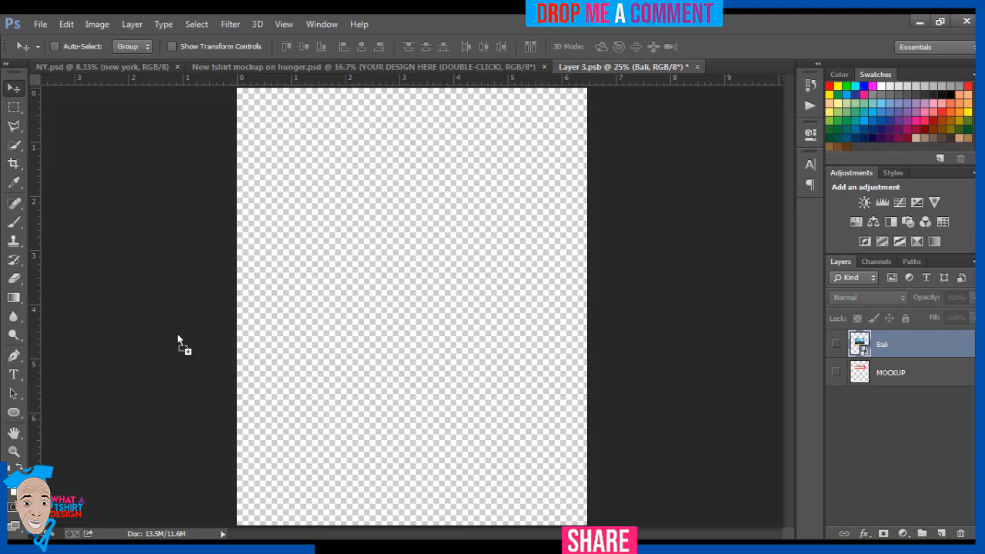
pyautogui.moveTo(177, 333); pyautogui.dragTo(177, 333)
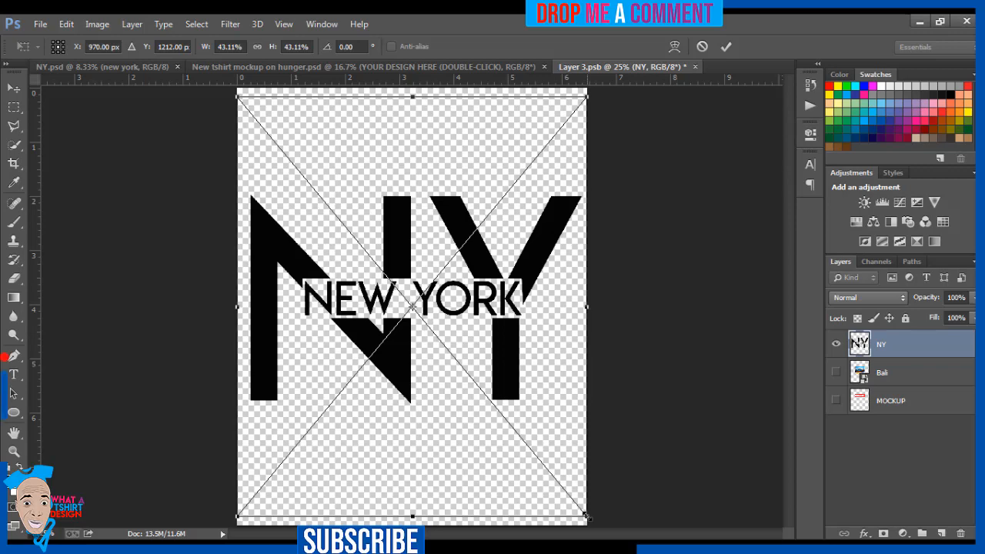
# Scale the placed NY artwork proportionally about its centre to about 28.5% and save the smart object document
pyautogui.moveTo(586, 517); pyautogui.dragTo(529, 443)
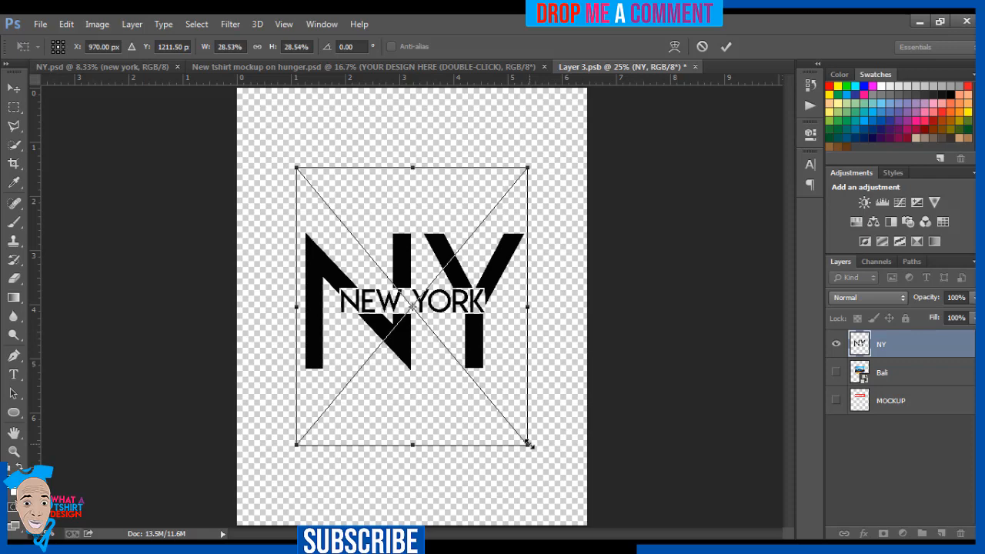
pyautogui.press('Return')
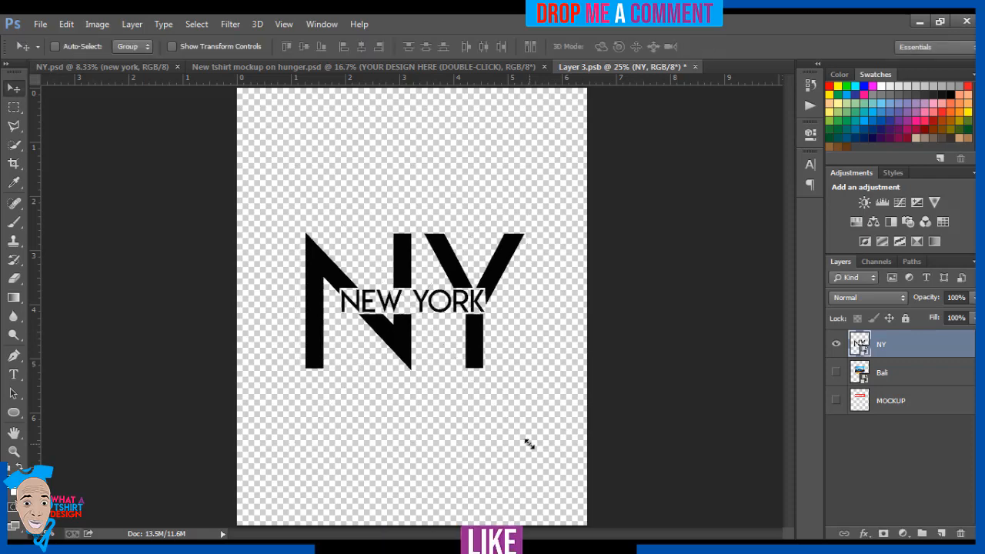
pyautogui.click(40, 23)
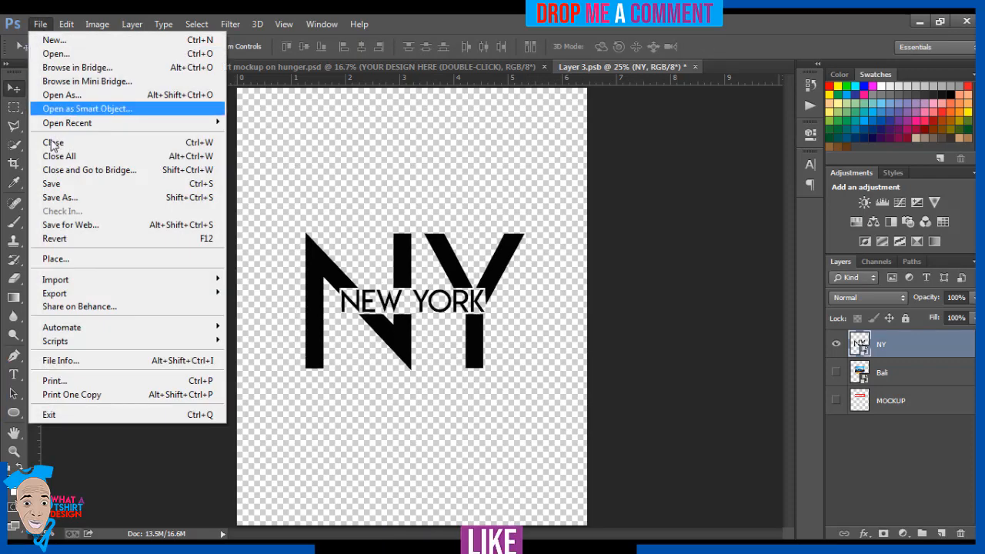
pyautogui.click(58, 190)
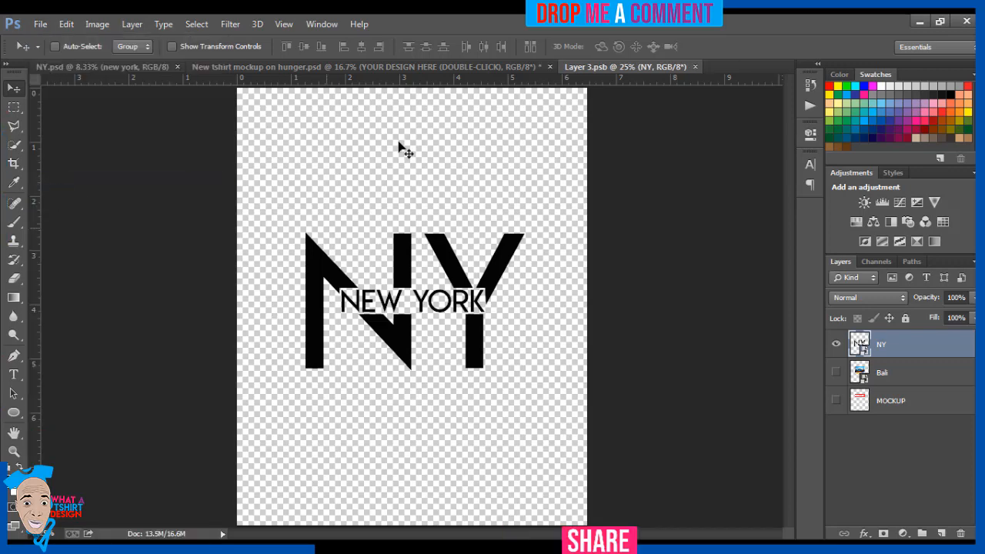
# Switch to the New tshirt mockup on hunger document and hide the T-SHIRT BLACK layer so the shirt is white
pyautogui.click(393, 67)
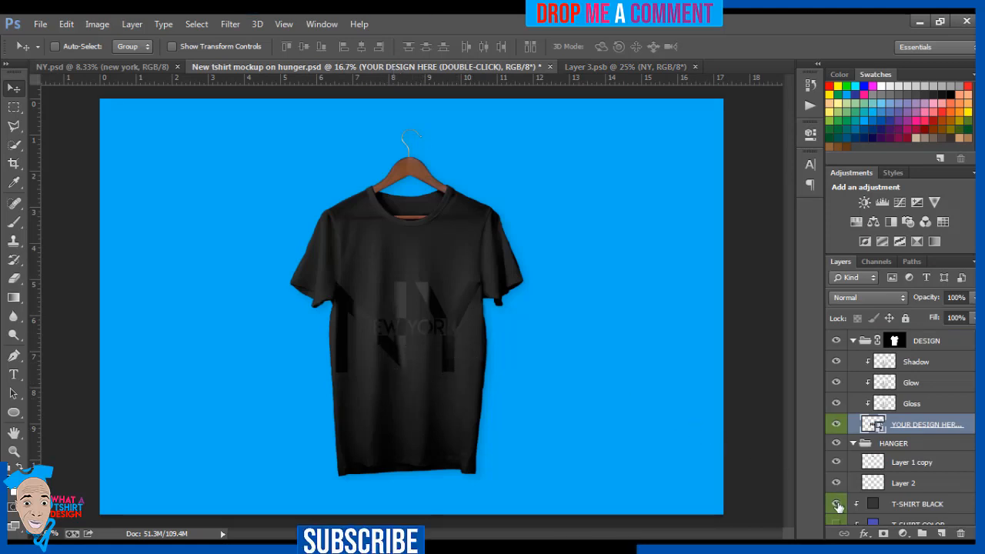
pyautogui.click(836, 505)
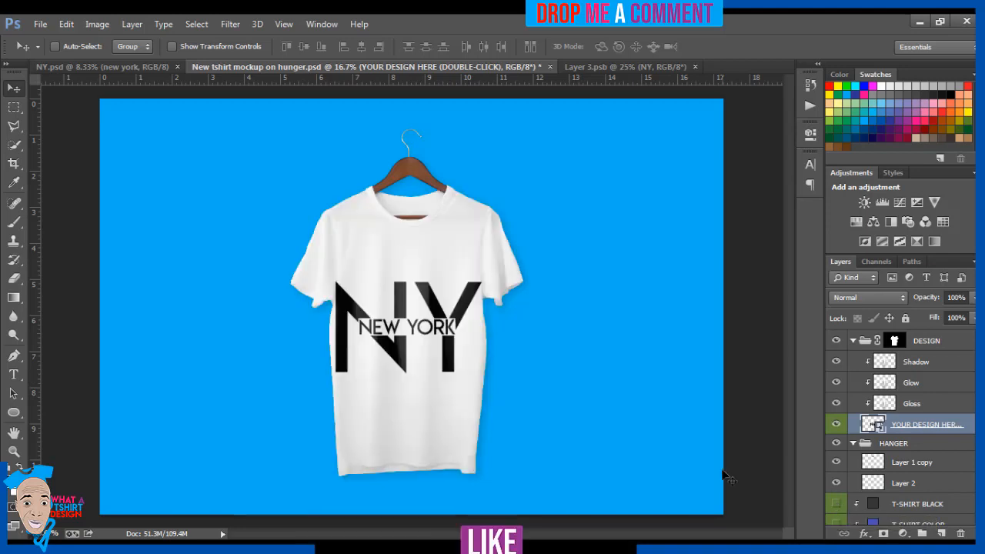
# Scale the NY artwork in Layer 3.psb down to about 26.6%, save the smart object document, and return to the mockup
pyautogui.click(600, 66)
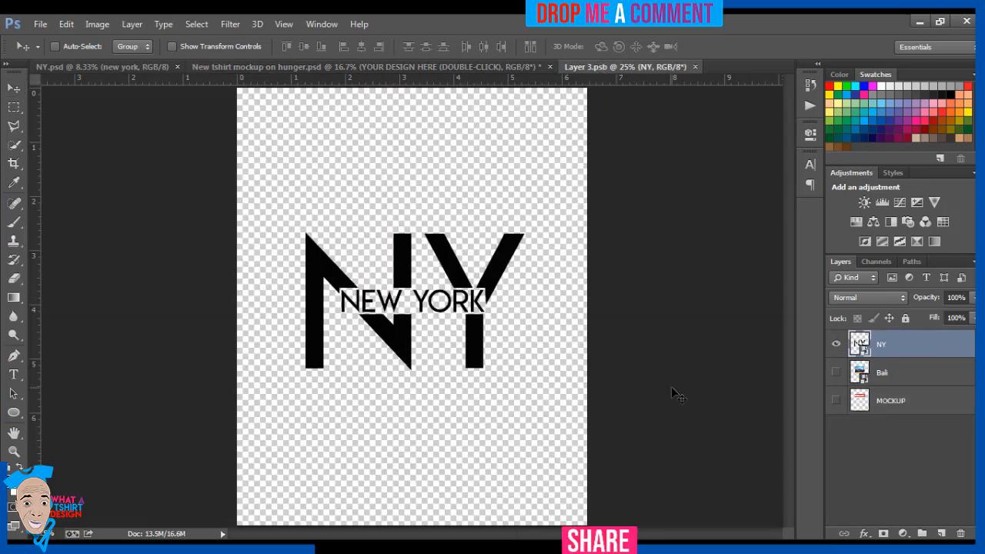
pyautogui.hotkey('ctrl', 't')
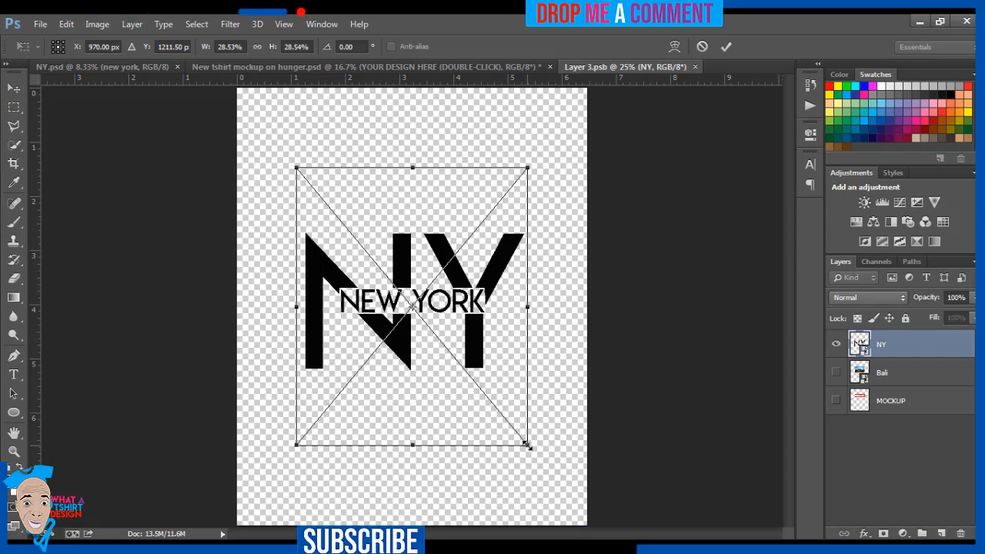
pyautogui.moveTo(527, 445); pyautogui.dragTo(520, 435)
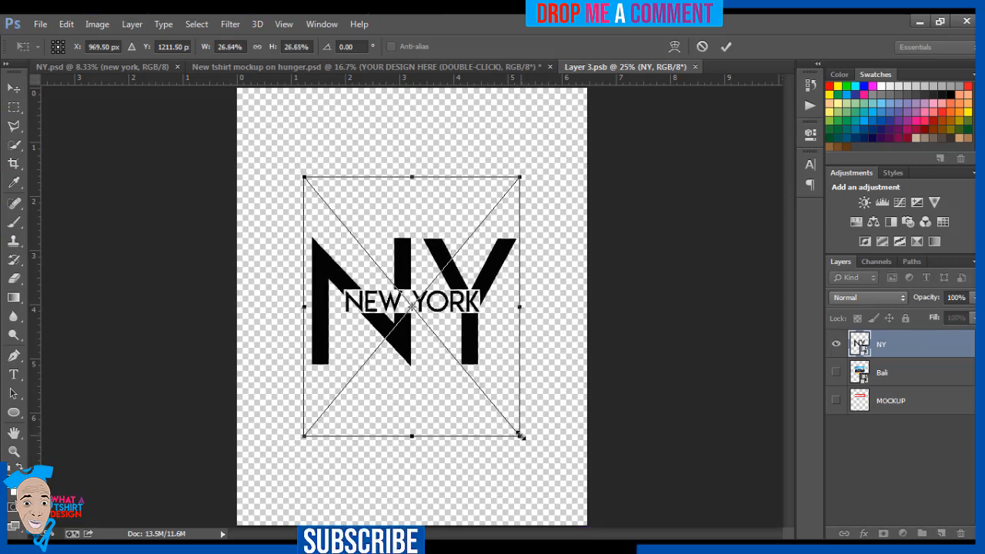
pyautogui.press('Return')
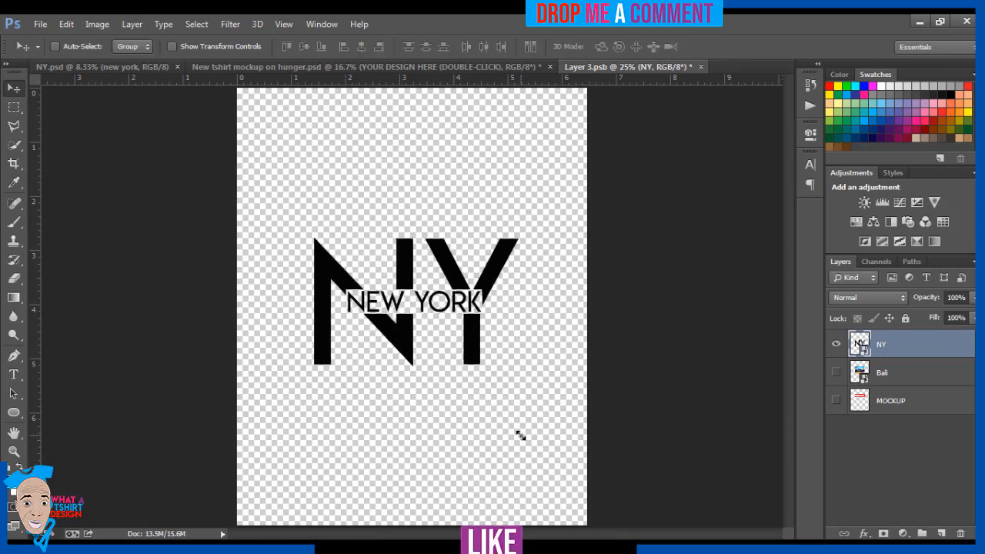
pyautogui.click(40, 24)
pyautogui.click(62, 184)
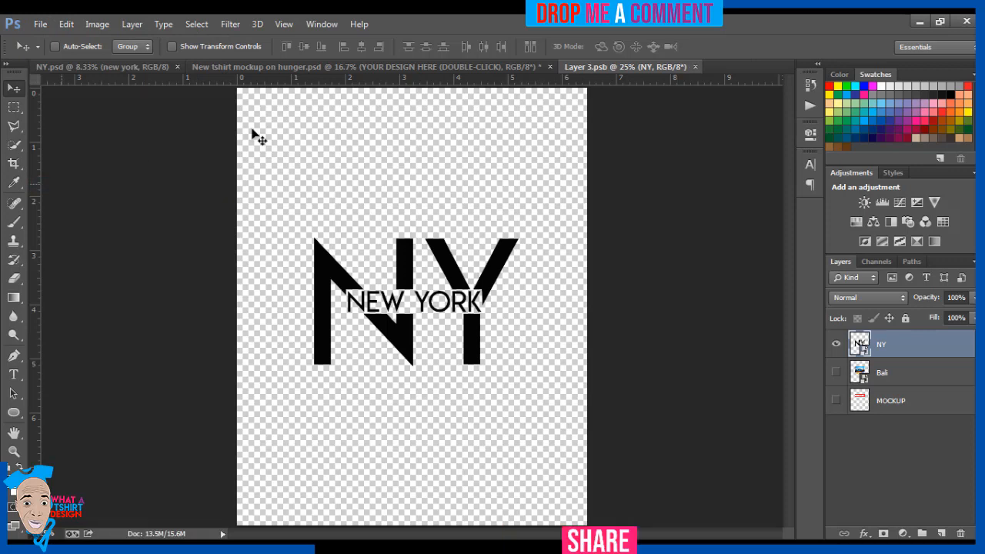
pyautogui.click(373, 65)
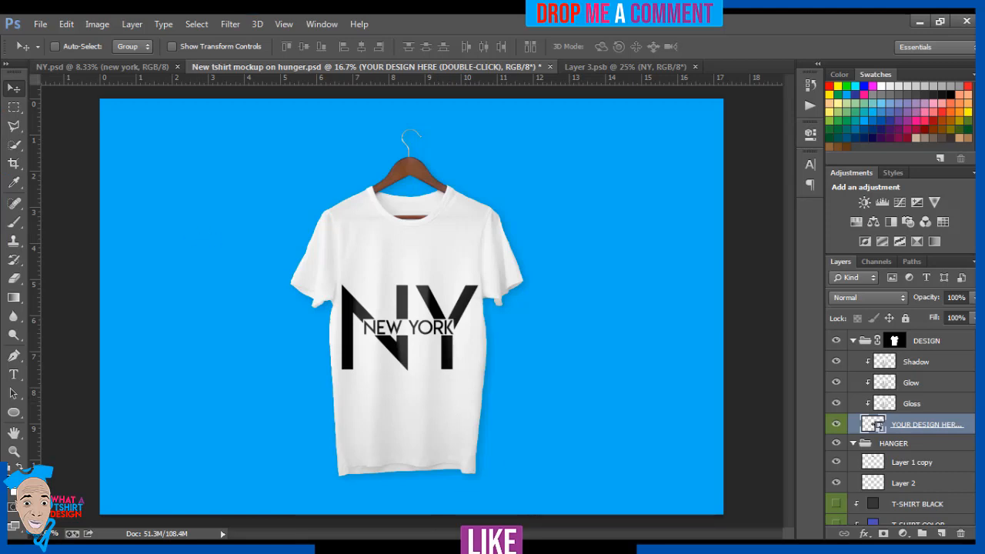
pyautogui.click(446, 548)
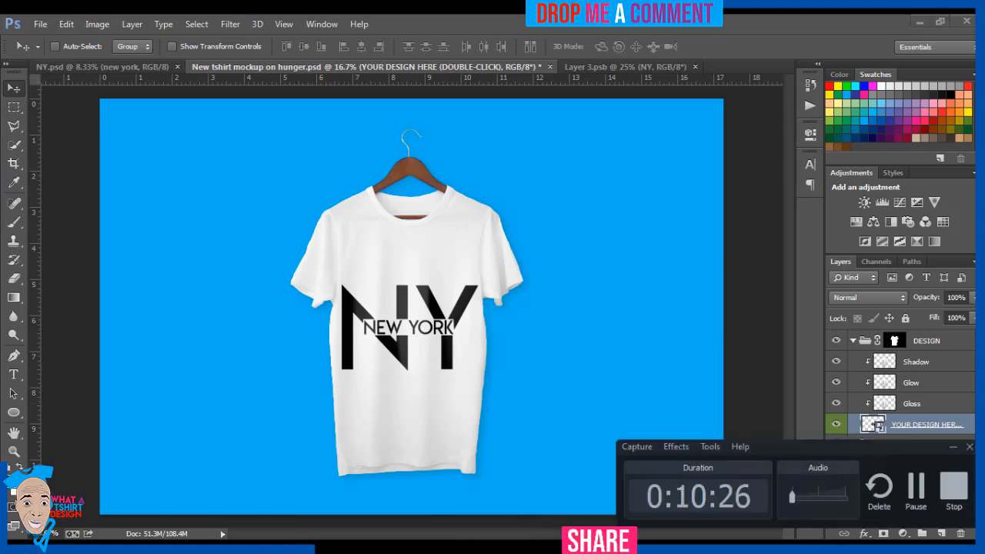
pyautogui.click(447, 548)
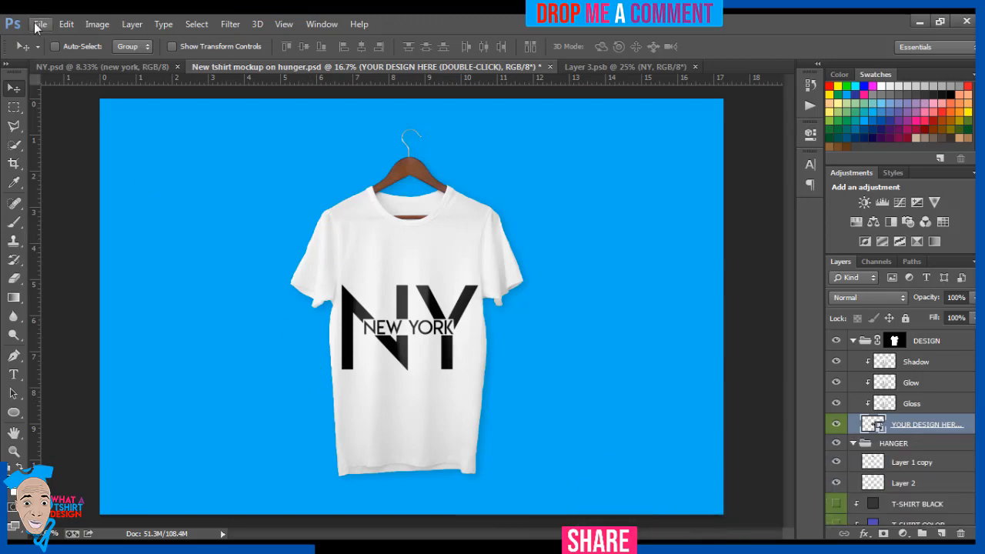
# Start saving the mockup under a new file name, NY Full, in the Pictures library
pyautogui.click(40, 24)
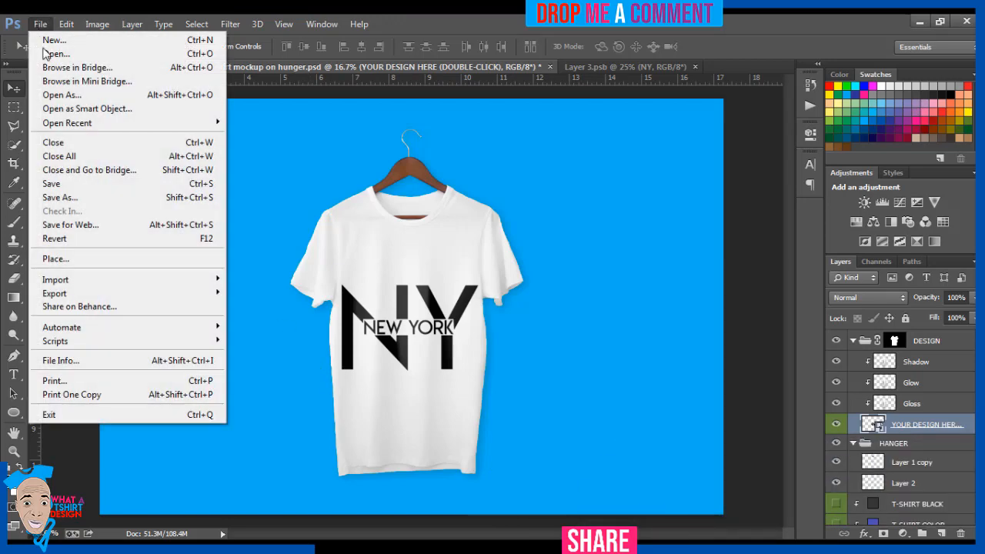
pyautogui.click(75, 200)
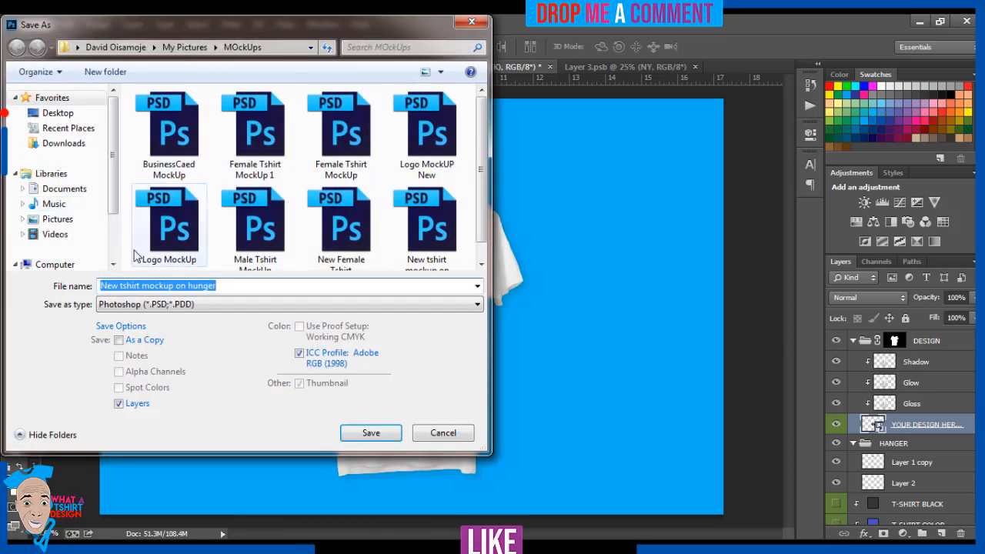
pyautogui.click(60, 220)
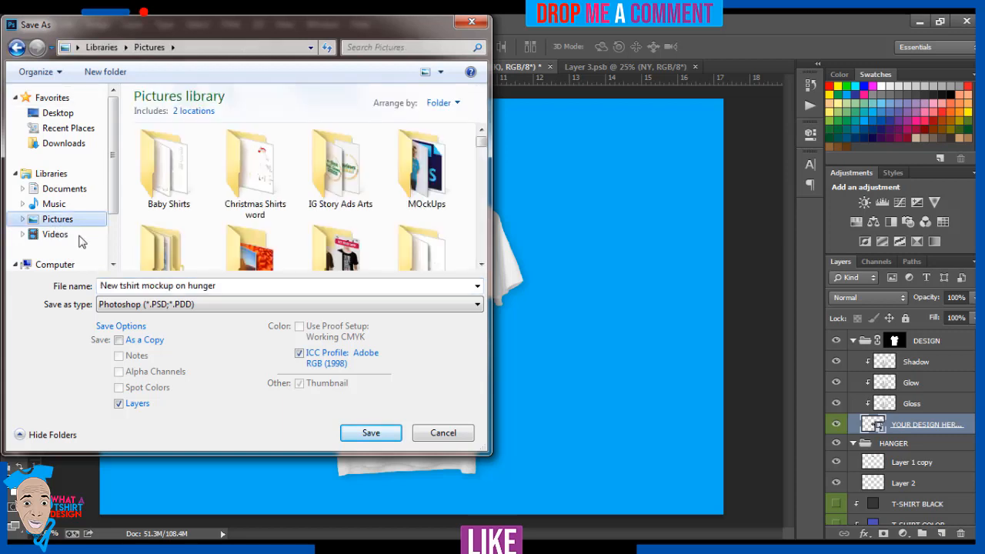
pyautogui.click(136, 286)
pyautogui.write('ny')
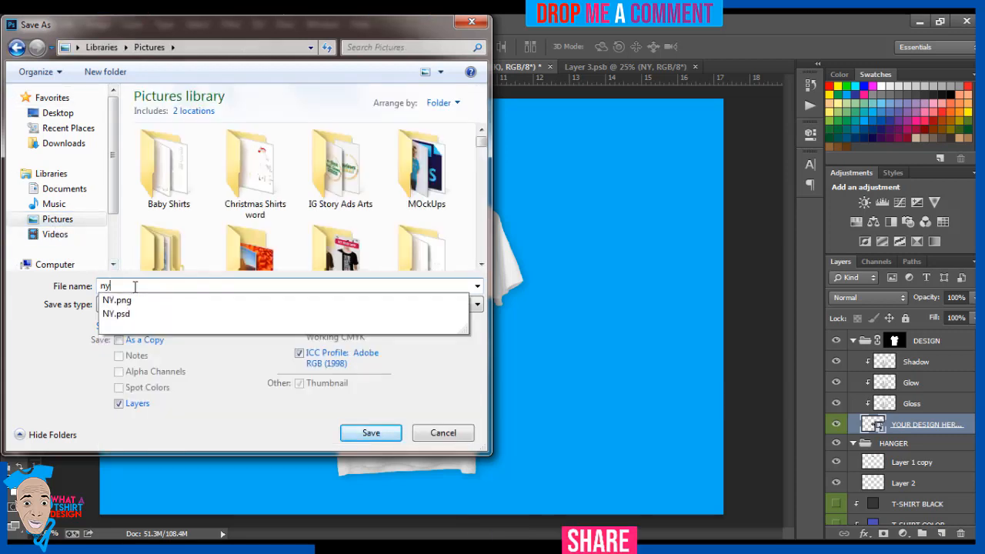
pyautogui.press('Down')
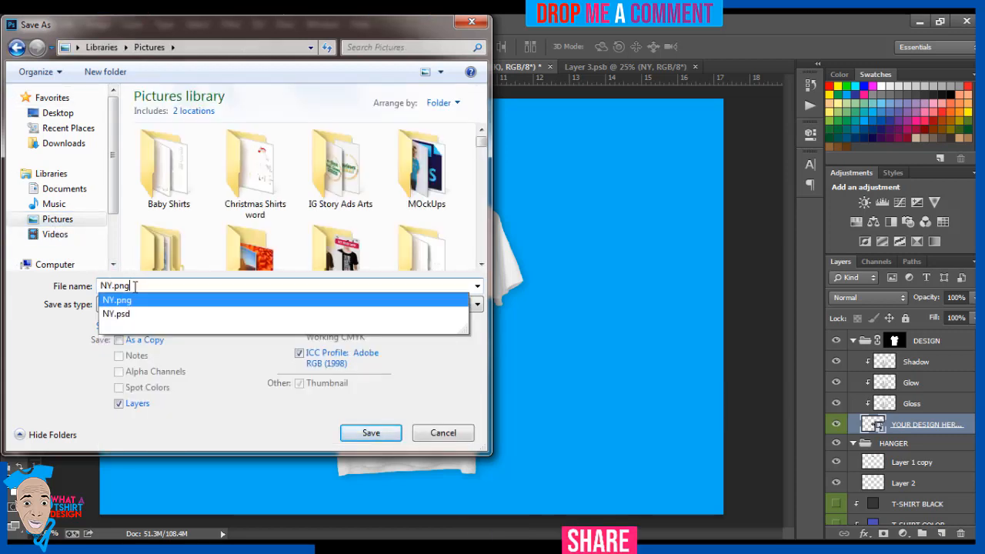
pyautogui.press('BackSpace')
pyautogui.press('BackSpace')
pyautogui.press('BackSpace')
pyautogui.press('BackSpace')
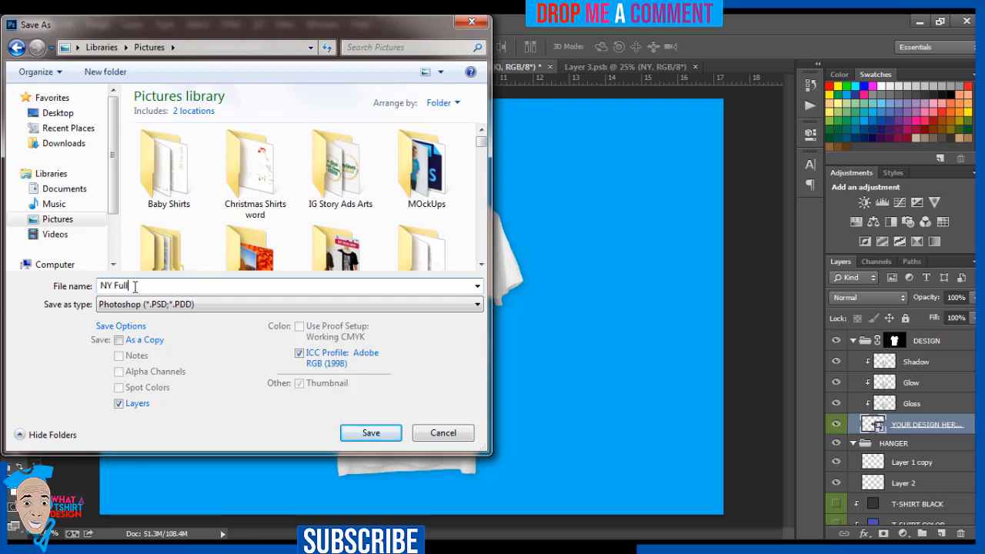
# Save the NY Full mockup image as JPEG with Maximum quality 12 and the Progressive format with 3 scans
pyautogui.click(136, 306)
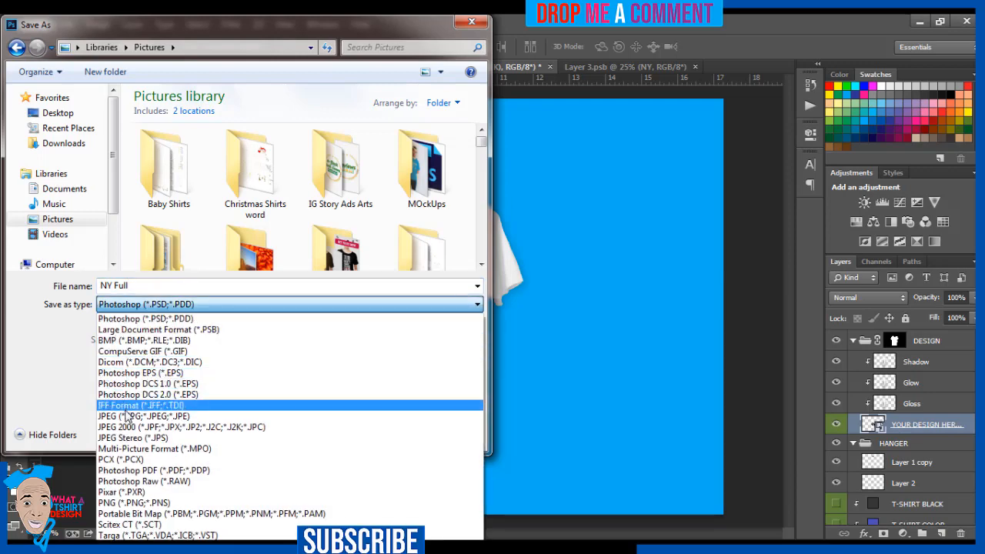
pyautogui.click(126, 416)
pyautogui.click(356, 434)
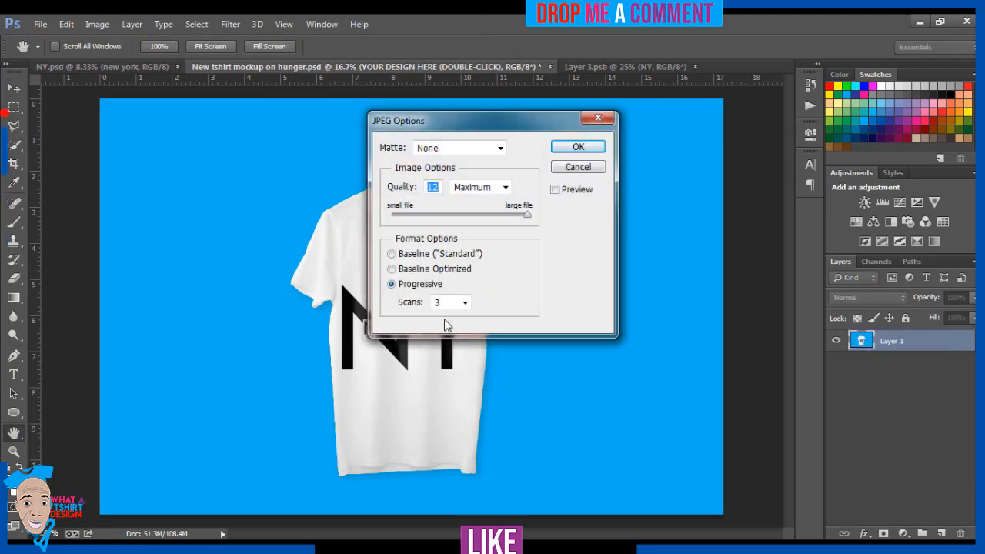
pyautogui.click(589, 146)
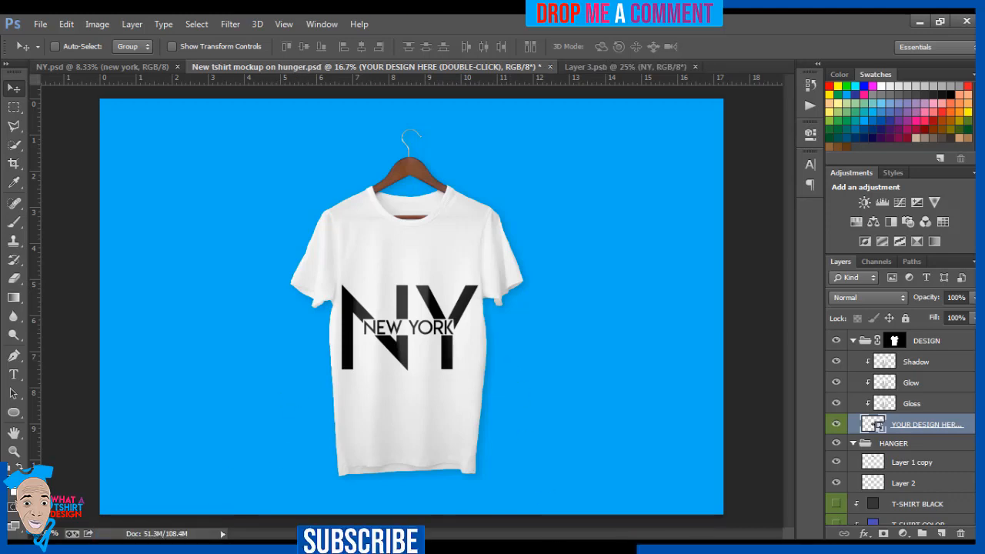
pyautogui.click(556, 545)
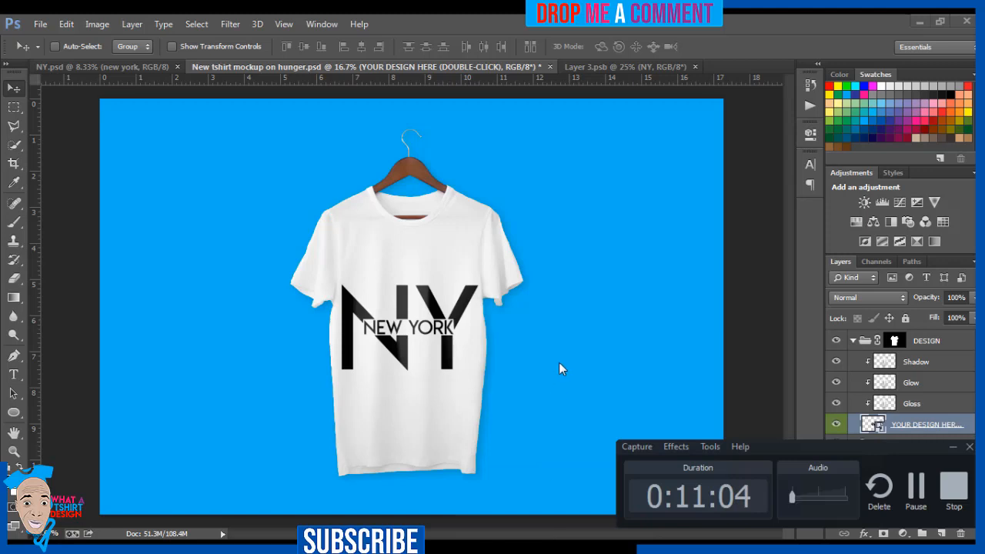